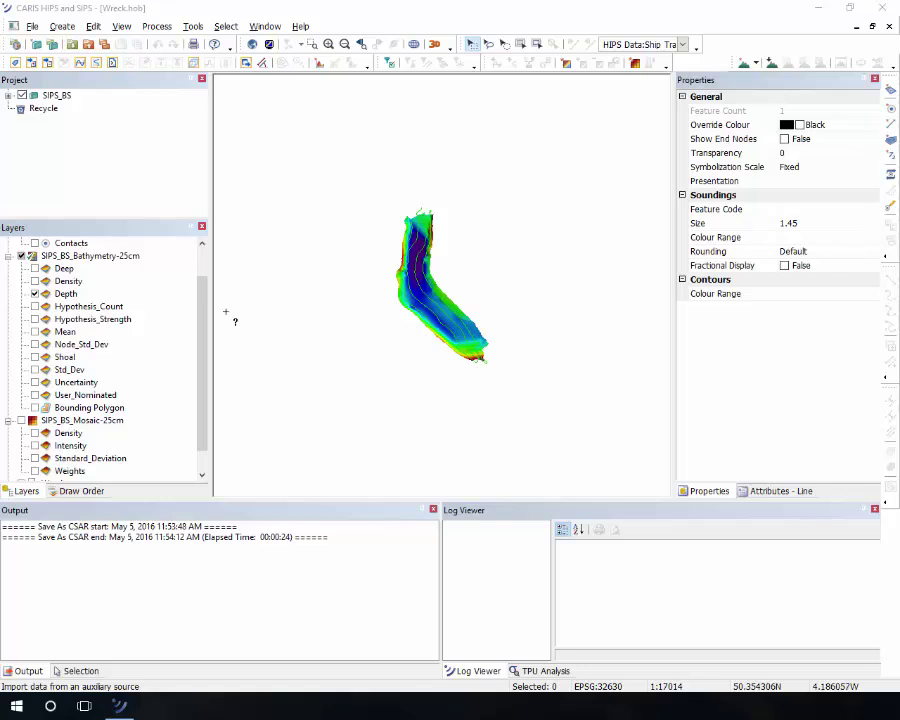
- Expand the SIPS_BS project down to day 2014-209 and select the track line 20140728_105930_SMB Owen
{"action": "left_click", "coordinate": [8, 95]}
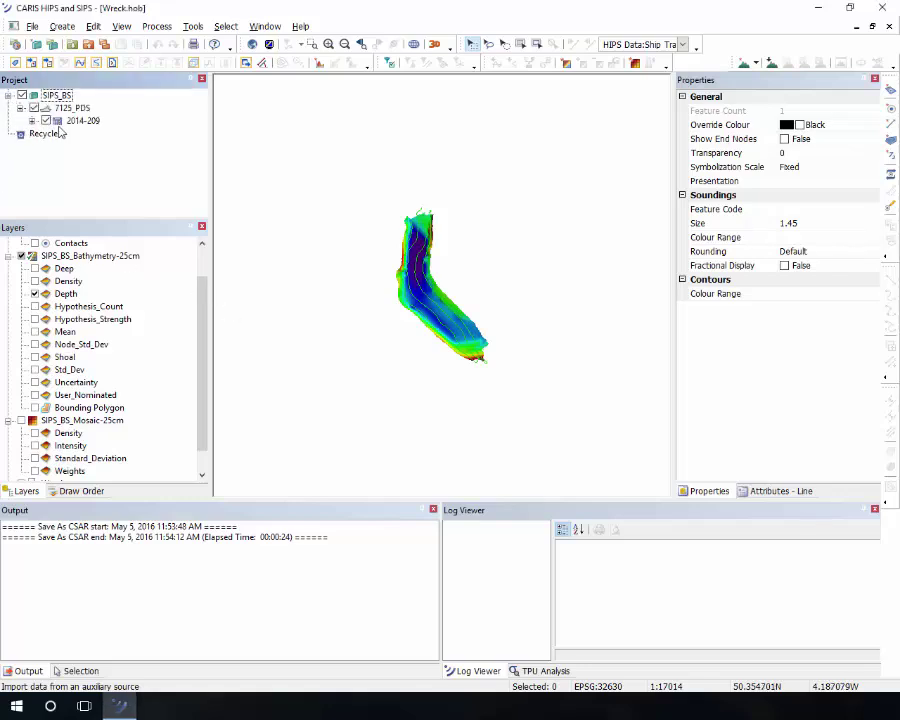
{"action": "left_click", "coordinate": [31, 121]}
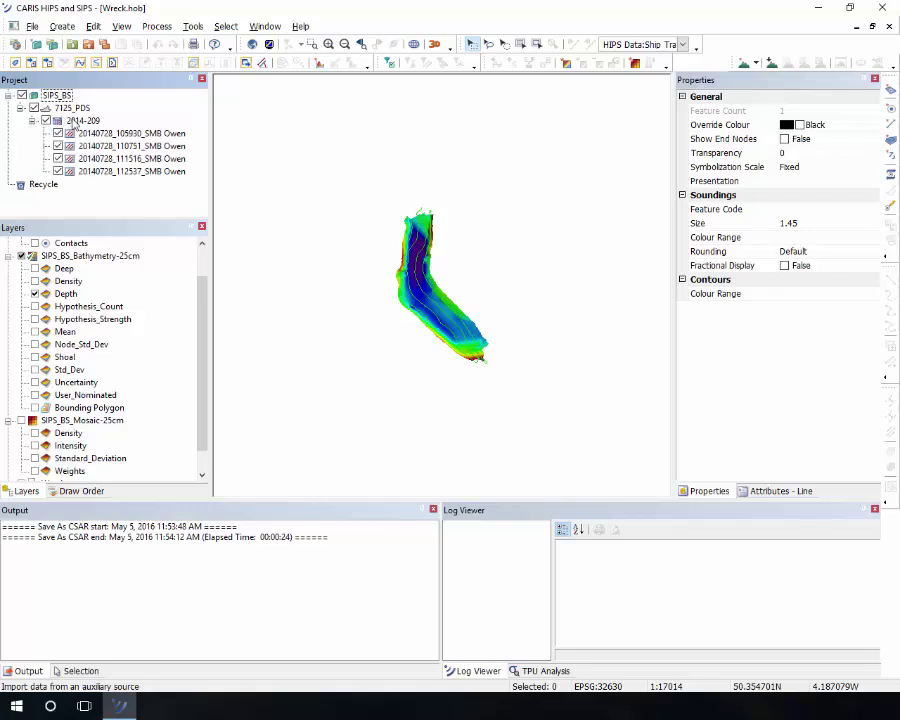
{"action": "left_click", "coordinate": [80, 120]}
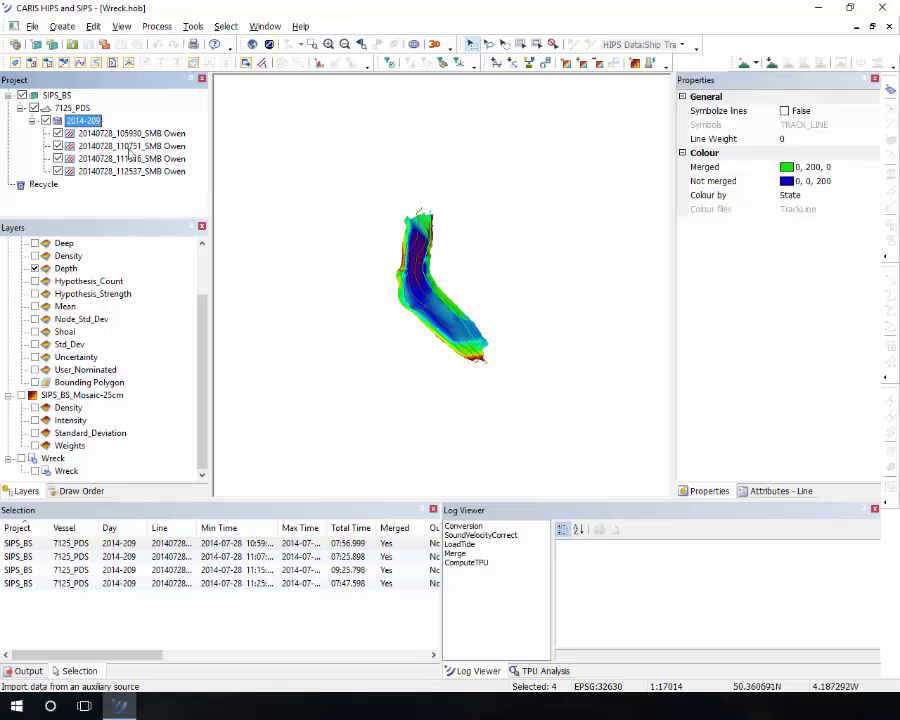
{"action": "left_click", "coordinate": [137, 134]}
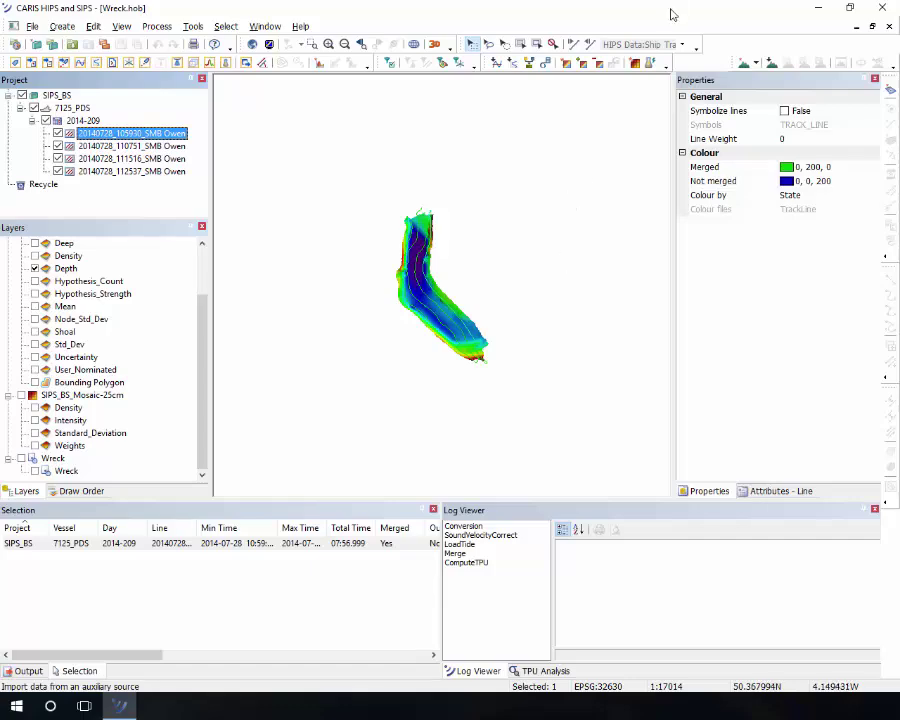
- Start creating a mosaic with the SIPS Backscatter engine and set its input source to All Track Lines
{"action": "left_click", "coordinate": [634, 64]}
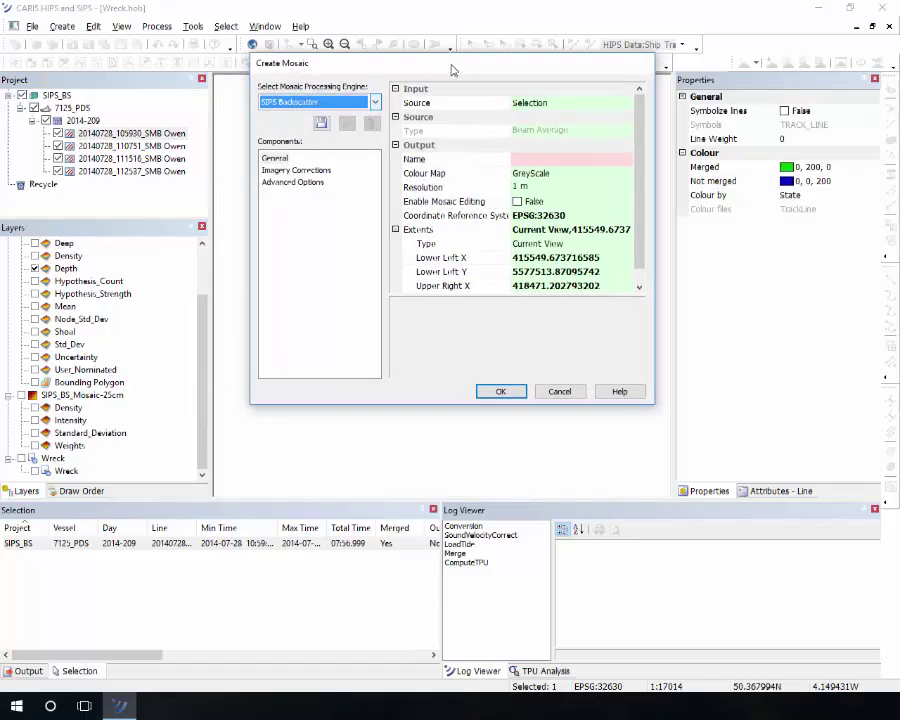
{"action": "left_click", "coordinate": [375, 104]}
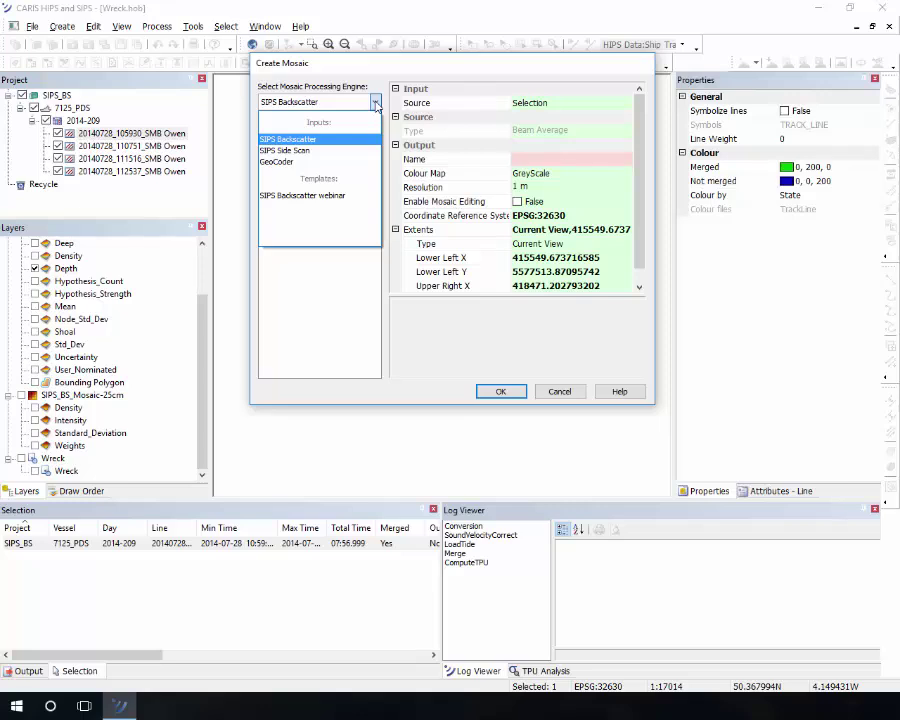
{"action": "left_click", "coordinate": [290, 139]}
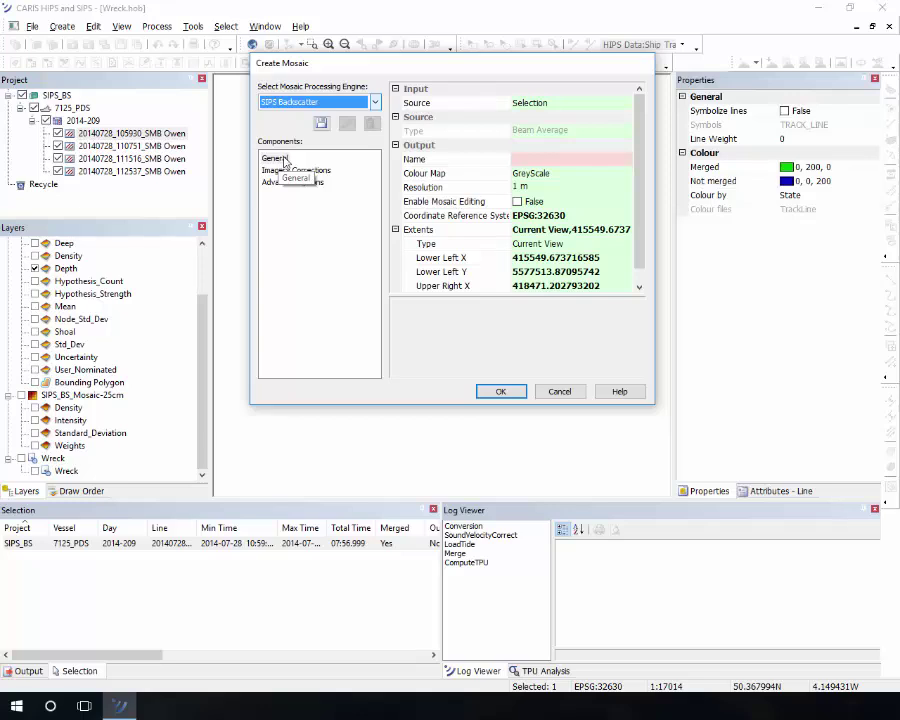
{"action": "left_click", "coordinate": [571, 104]}
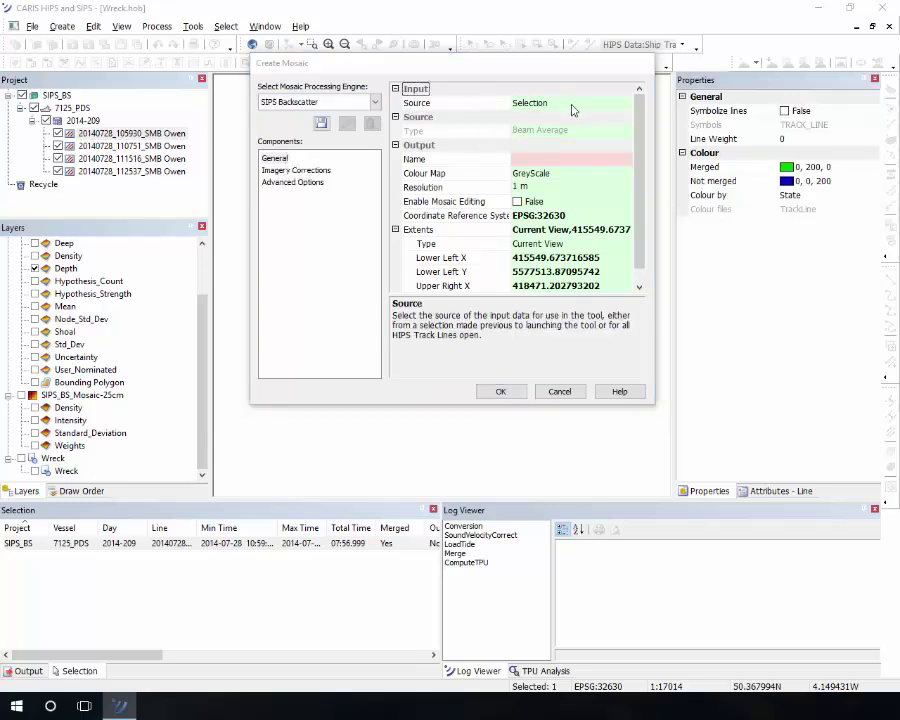
{"action": "left_click", "coordinate": [572, 104]}
{"action": "left_click", "coordinate": [560, 117]}
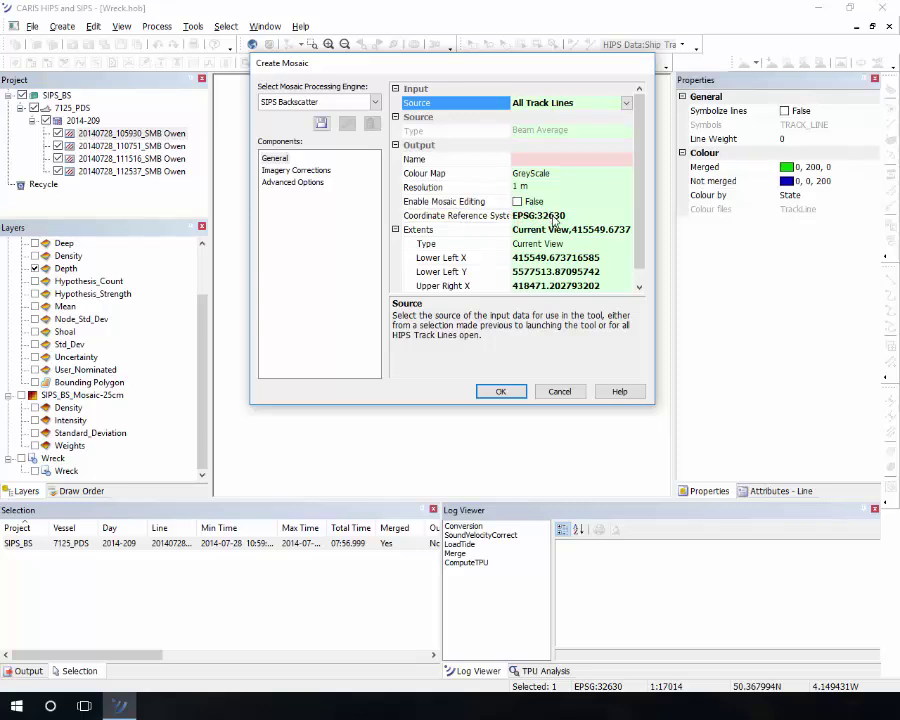
{"action": "left_click_drag", "start_coordinate": [546, 70], "coordinate": [783, 73]}
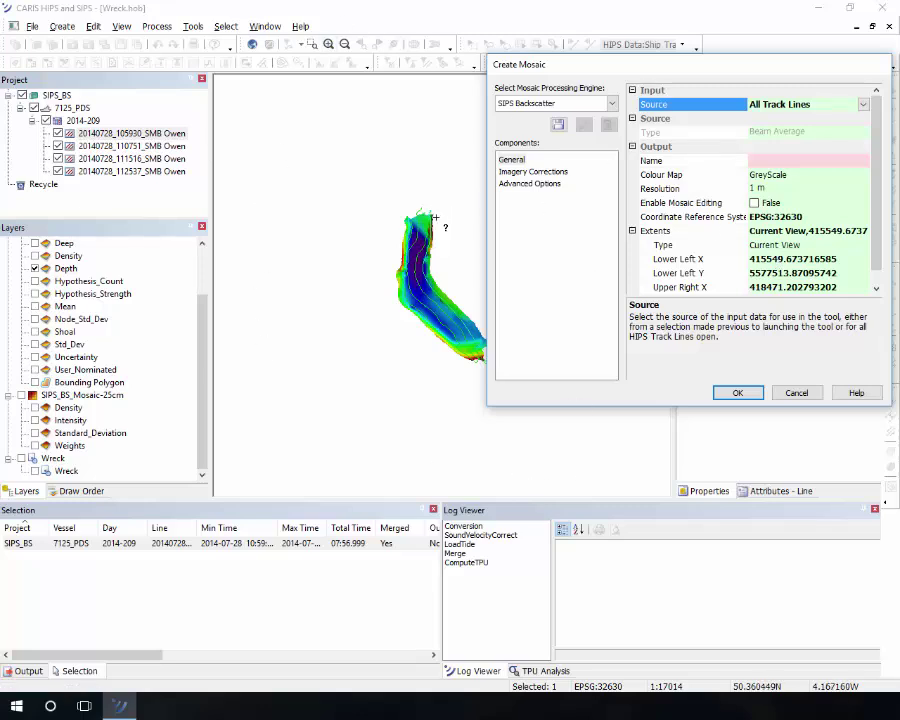
- Review the mosaic's Imagery Corrections and Advanced Options, including the beam pattern file operations and the DTM source
{"action": "left_click", "coordinate": [535, 172]}
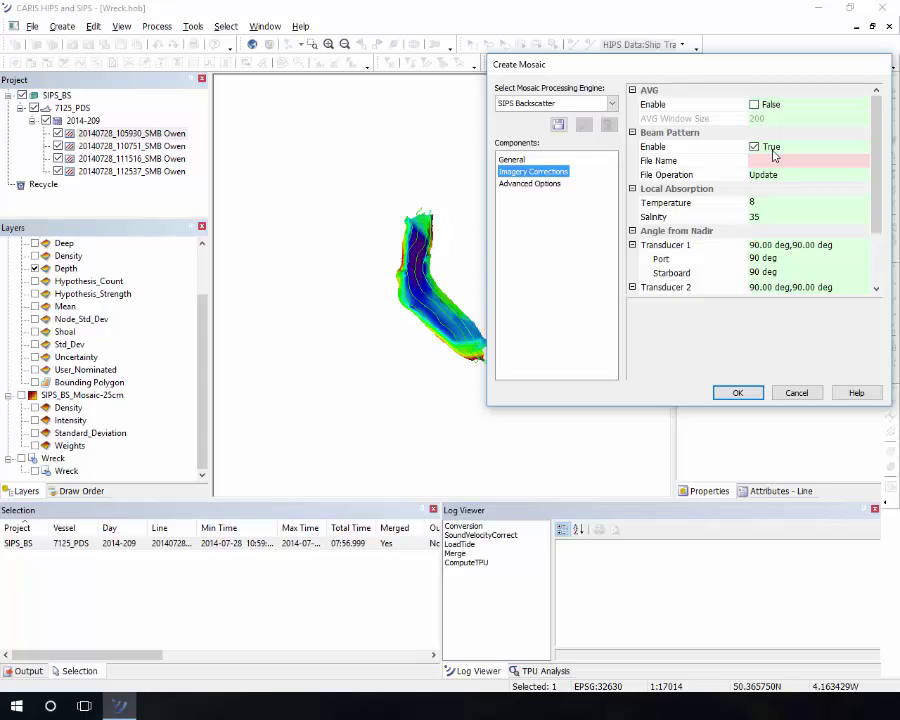
{"action": "left_click", "coordinate": [797, 176]}
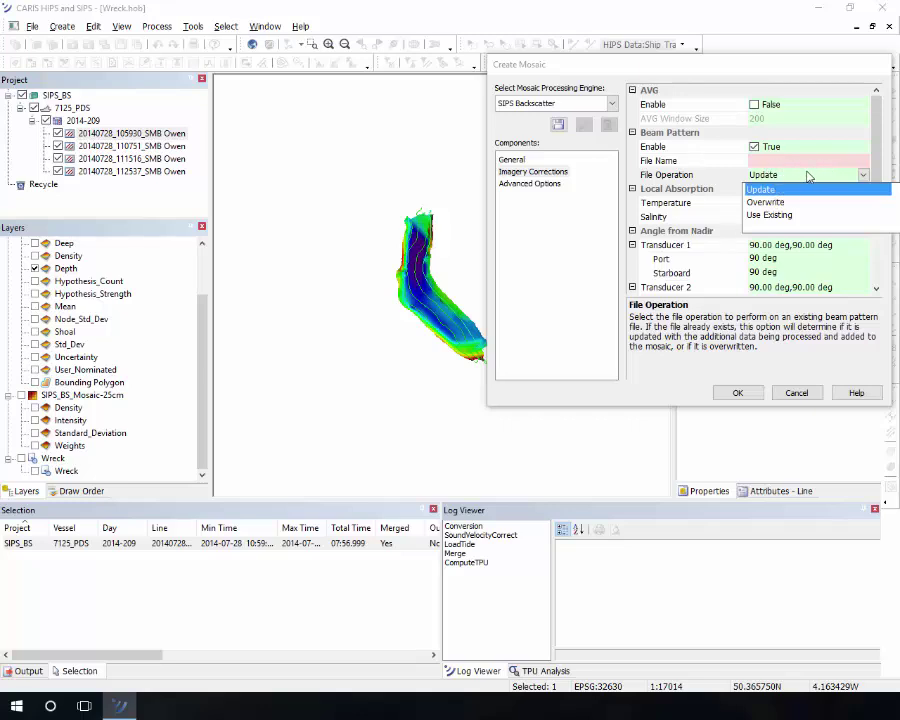
{"action": "left_click", "coordinate": [808, 176]}
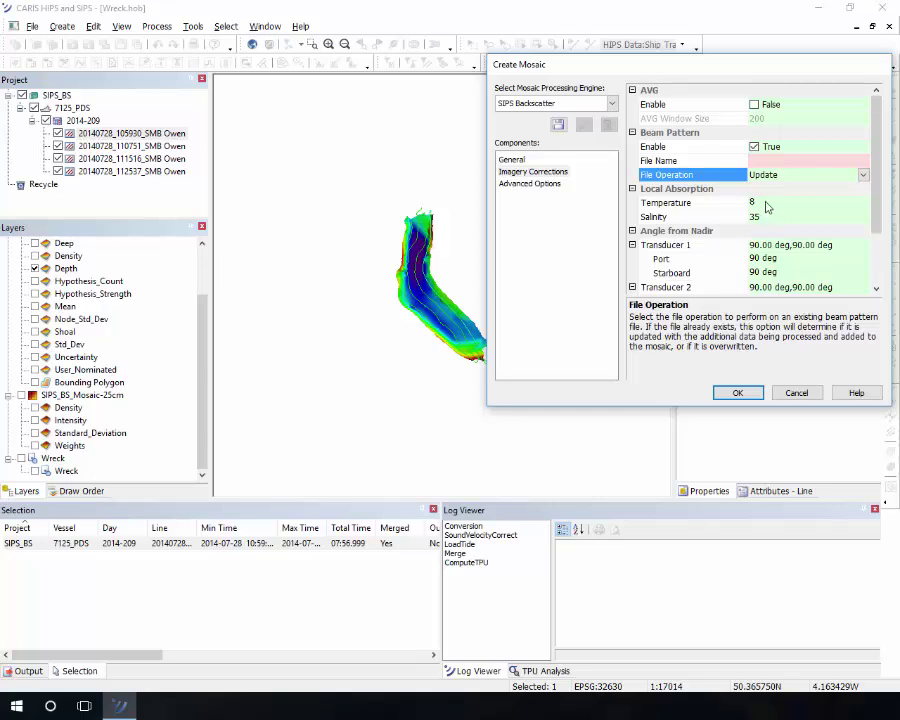
{"action": "left_click_drag", "start_coordinate": [877, 203], "coordinate": [879, 251]}
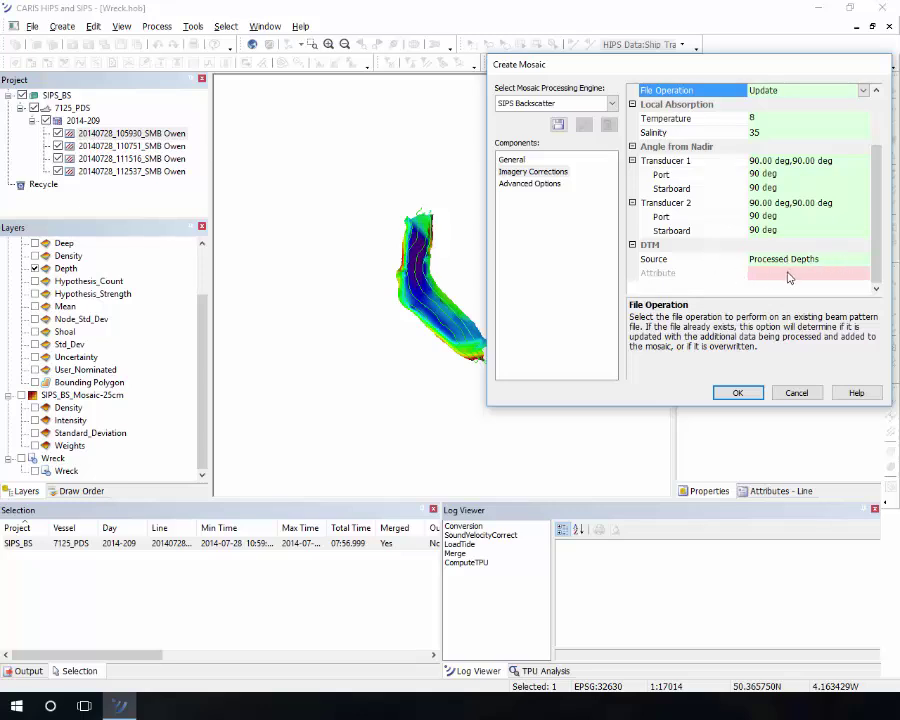
{"action": "left_click", "coordinate": [855, 260]}
{"action": "left_click", "coordinate": [698, 178]}
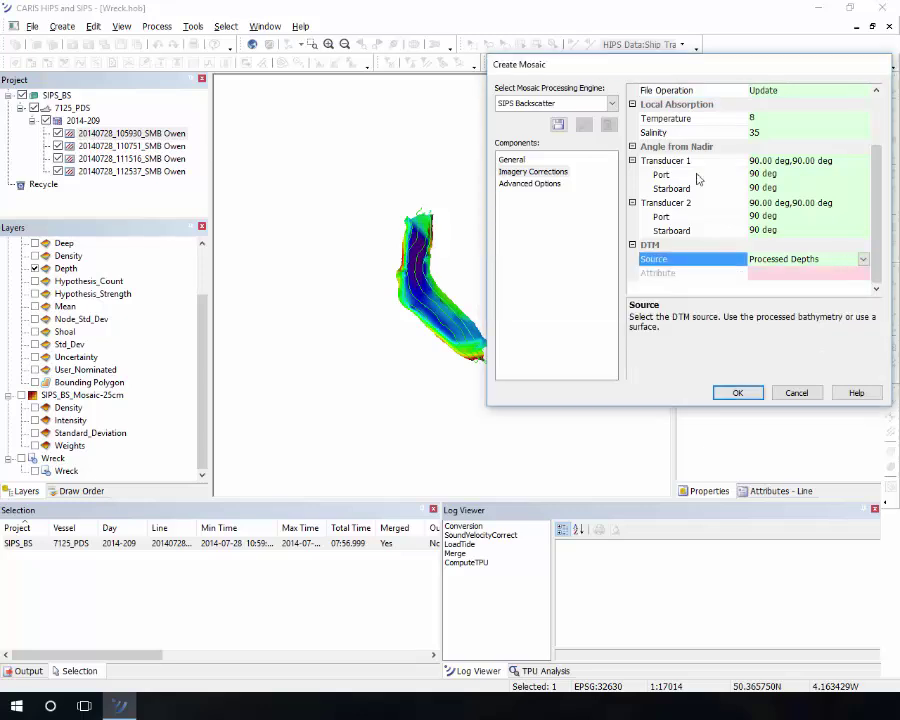
{"action": "left_click", "coordinate": [548, 186]}
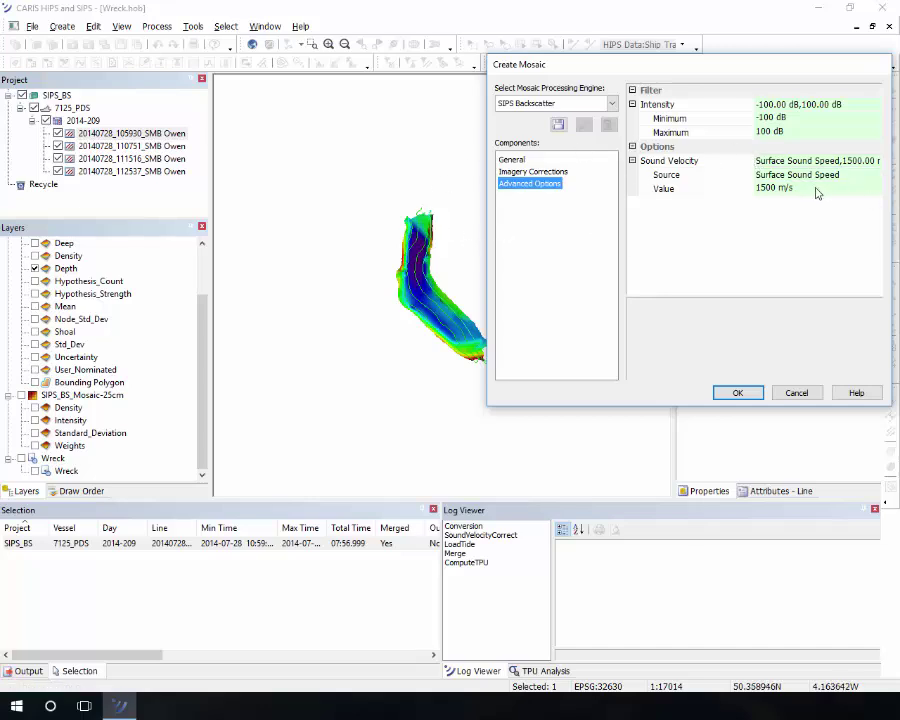
{"action": "left_click", "coordinate": [512, 160]}
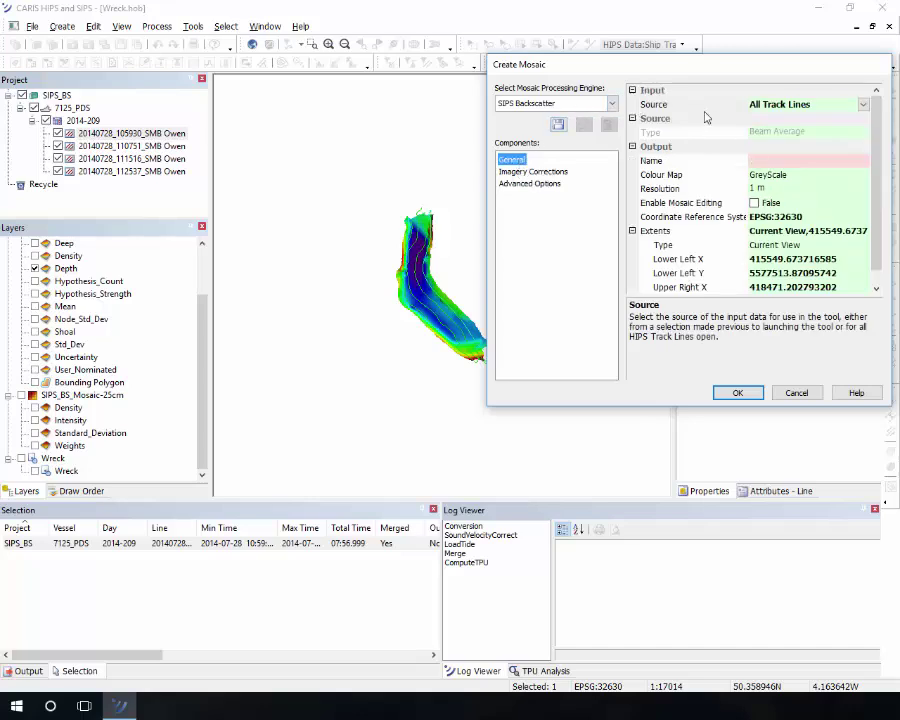
- Load the SIPS Backscatter webinar template, review its components and editable settings, and cancel the mosaic creation
{"action": "left_click", "coordinate": [611, 104]}
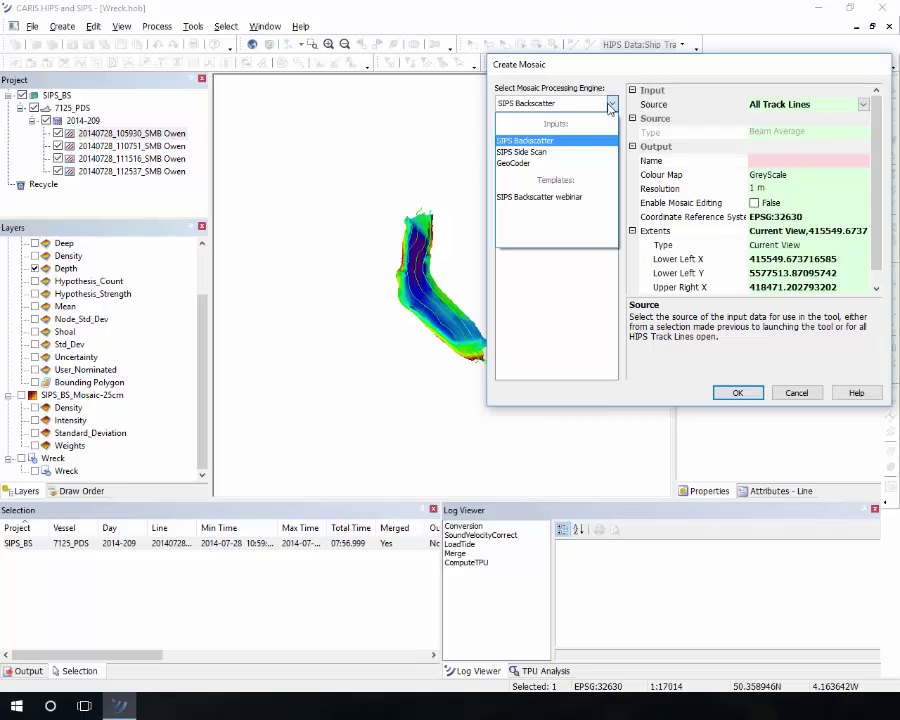
{"action": "left_click", "coordinate": [561, 198]}
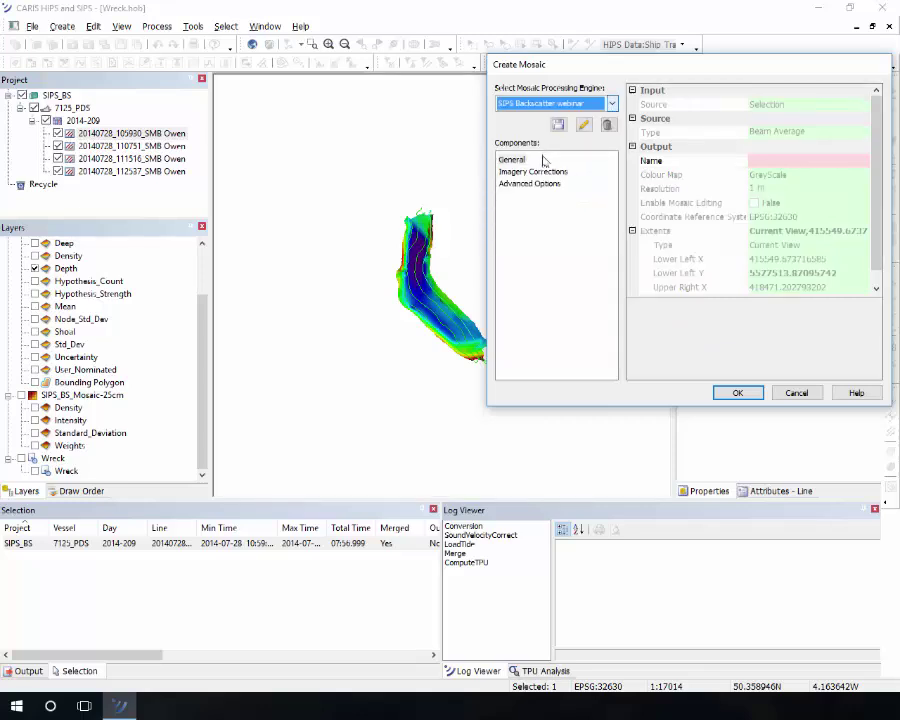
{"action": "left_click", "coordinate": [531, 172]}
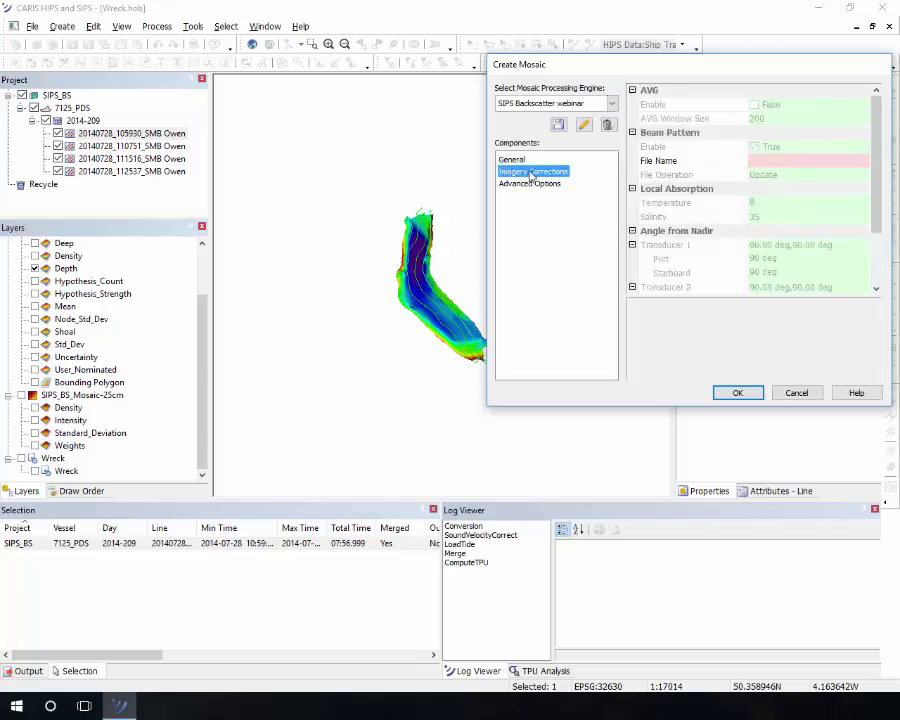
{"action": "left_click", "coordinate": [517, 184]}
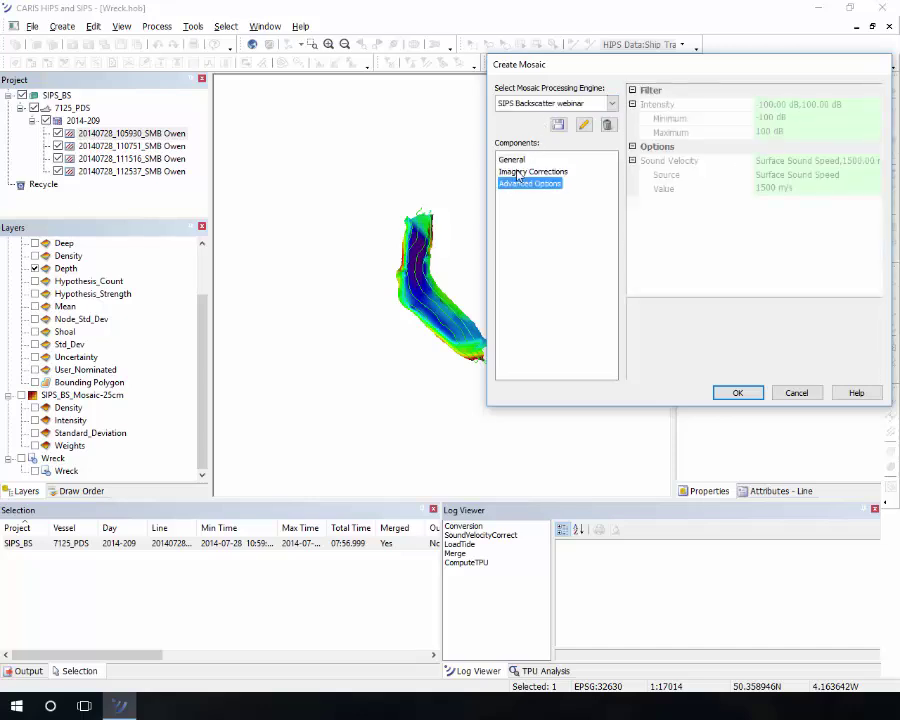
{"action": "left_click", "coordinate": [516, 172]}
{"action": "left_click", "coordinate": [510, 160]}
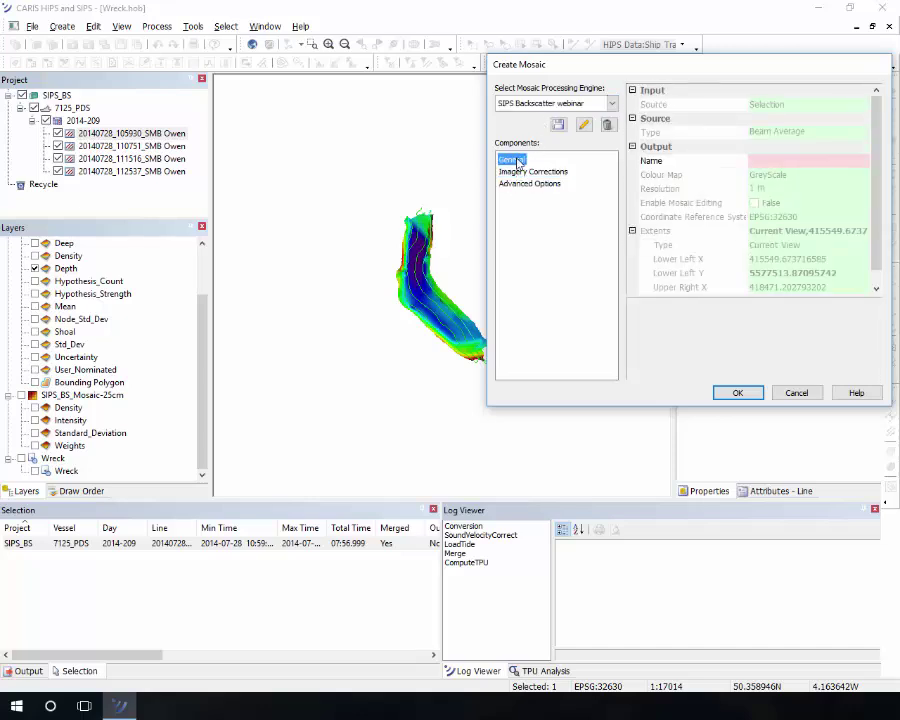
{"action": "left_click", "coordinate": [584, 125]}
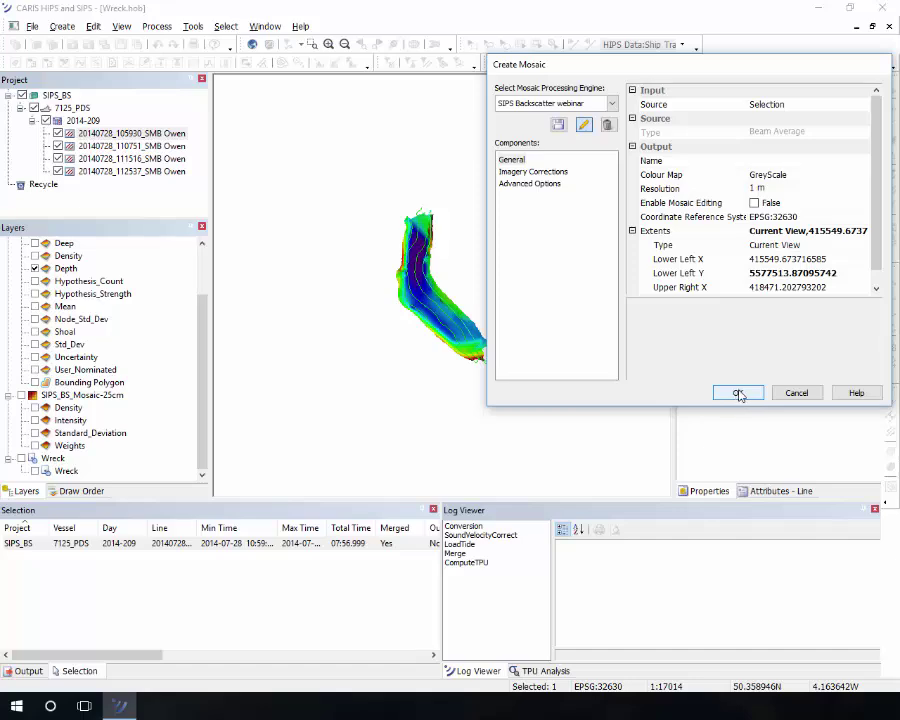
{"action": "left_click", "coordinate": [796, 392]}
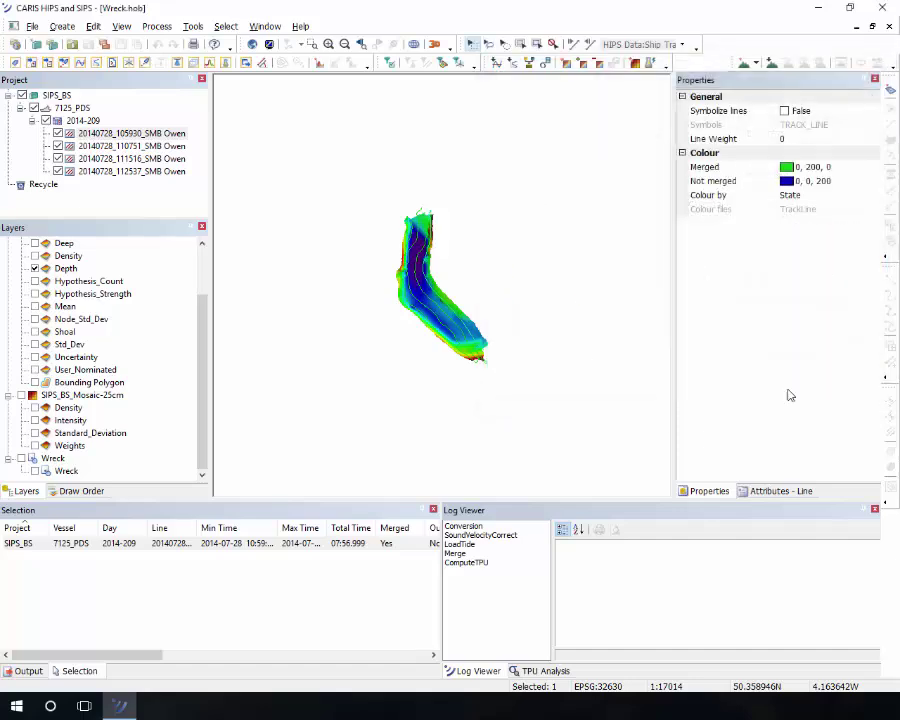
- Display the Intensity layer of SIPS_BS_Mosaic-25cm and inspect the backscatter across the surveyed area
{"action": "left_click", "coordinate": [35, 420]}
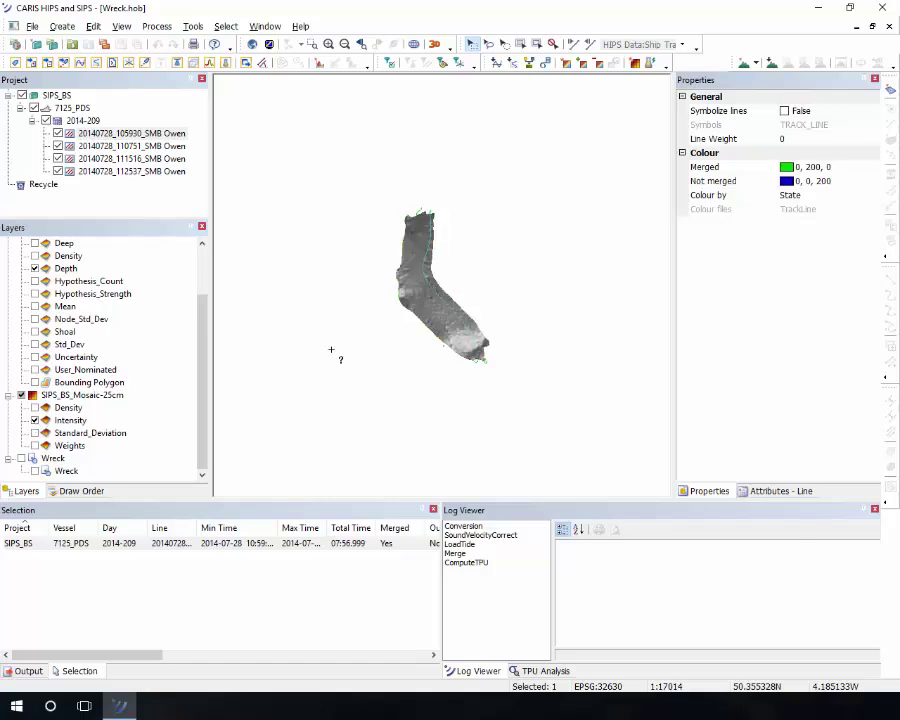
{"action": "scroll", "coordinate": [448, 290], "scroll_direction": "up", "scroll_amount": 2}
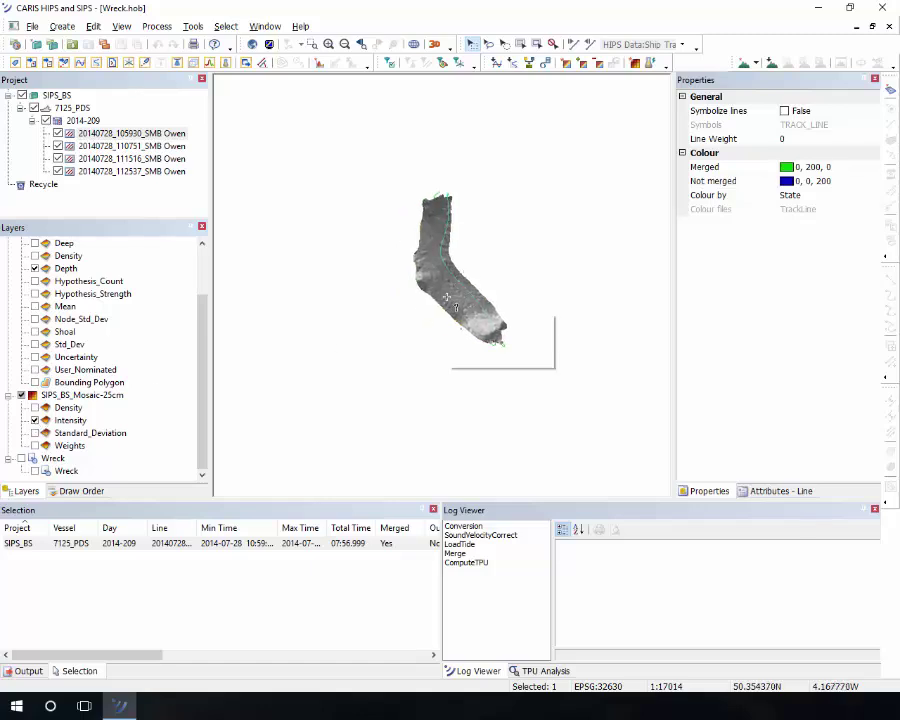
{"action": "scroll", "coordinate": [448, 296], "scroll_direction": "up", "scroll_amount": 2}
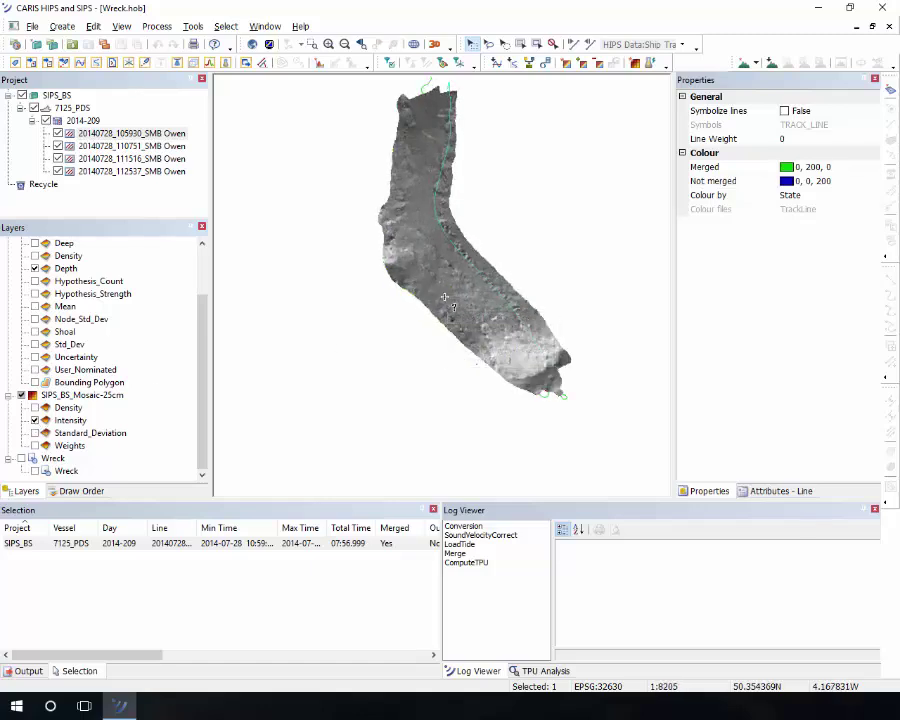
{"action": "scroll", "coordinate": [442, 292], "scroll_direction": "up", "scroll_amount": 1}
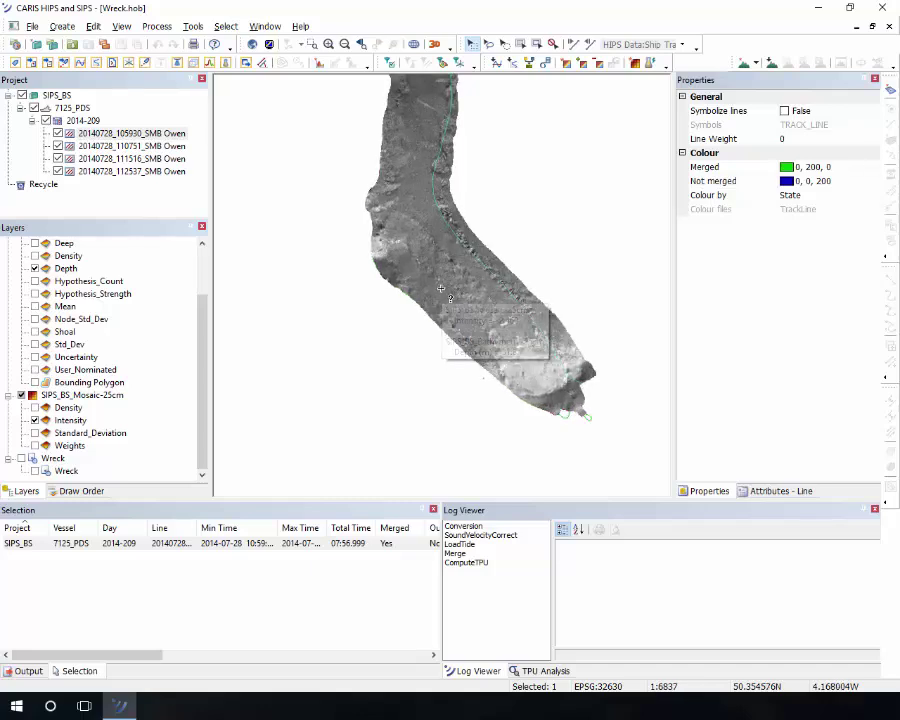
{"action": "mouse_move", "coordinate": [437, 287]}
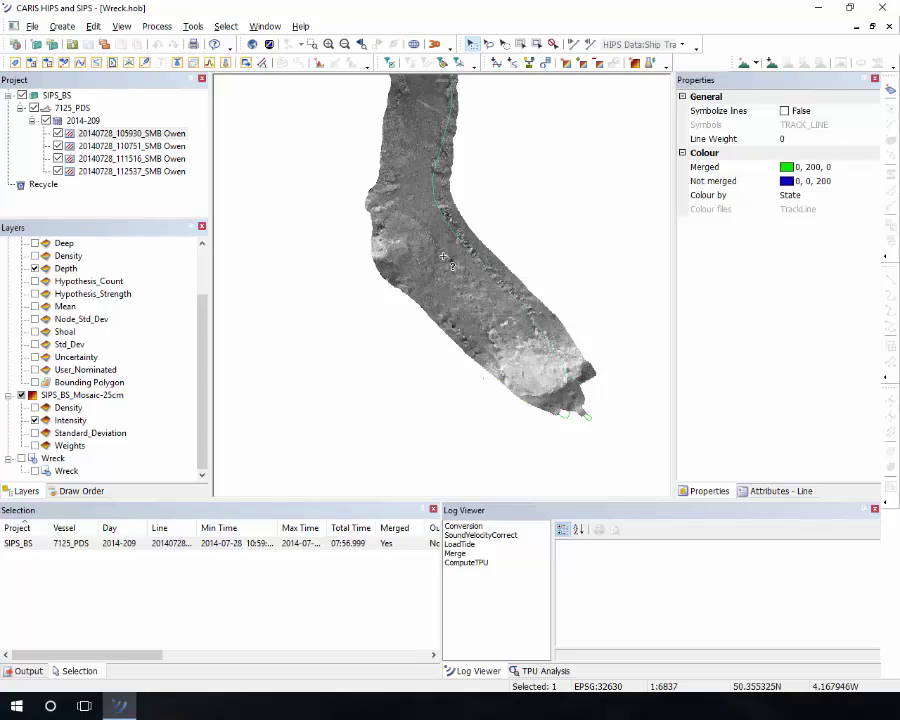
{"action": "mouse_move", "coordinate": [443, 256]}
{"action": "mouse_move", "coordinate": [406, 218]}
- Select the mosaic's Intensity layer and query a point along the mosaic's eastern edge near the bend
{"action": "left_click", "coordinate": [66, 421]}
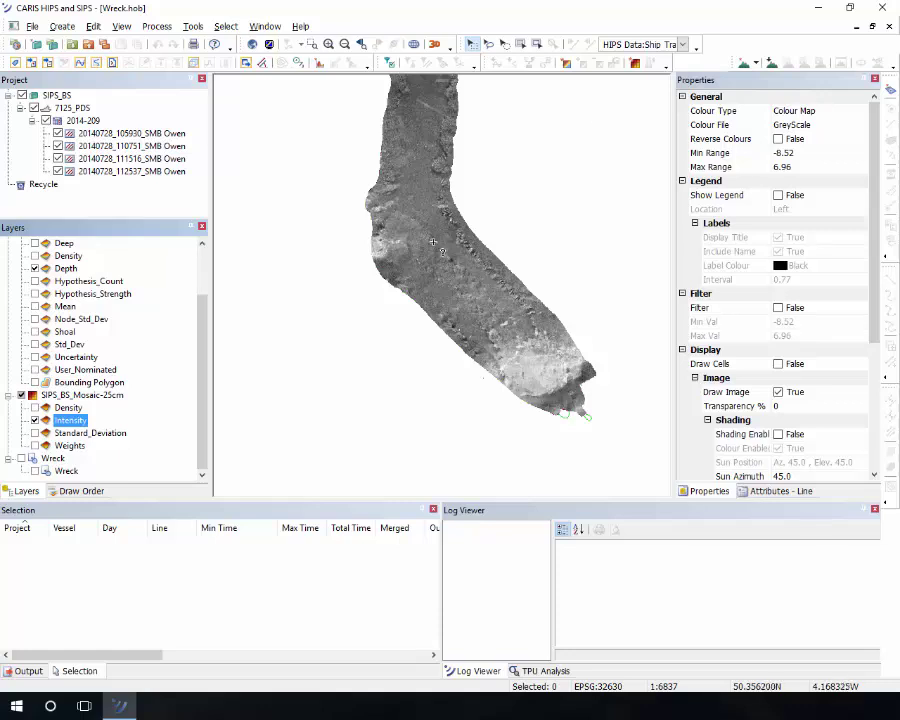
{"action": "left_click", "coordinate": [471, 220]}
{"action": "left_click_drag", "start_coordinate": [471, 220], "coordinate": [444, 267]}
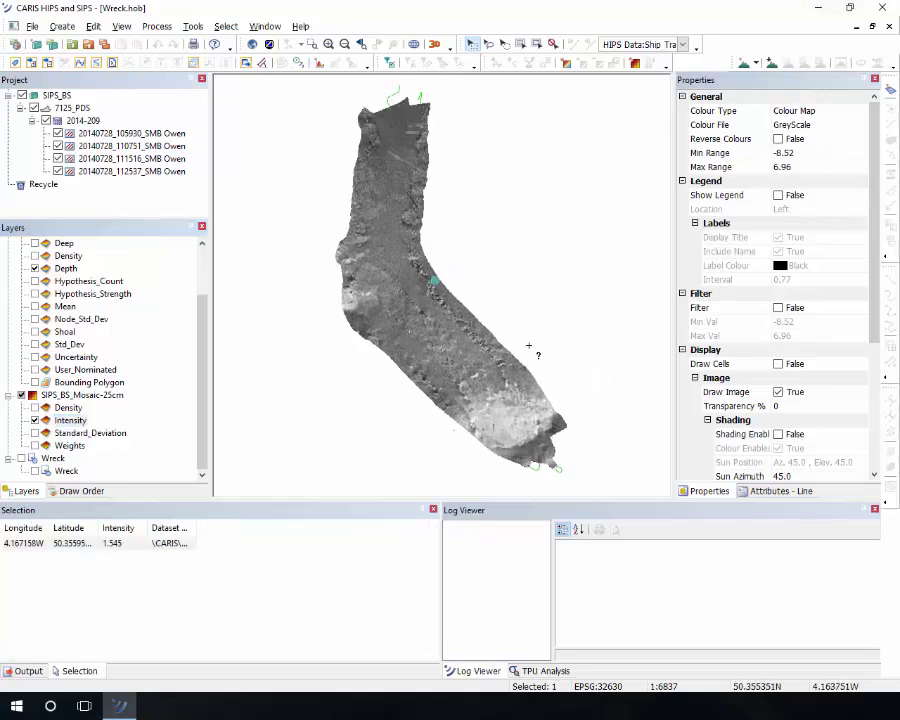
{"action": "left_click_drag", "start_coordinate": [476, 316], "coordinate": [503, 266]}
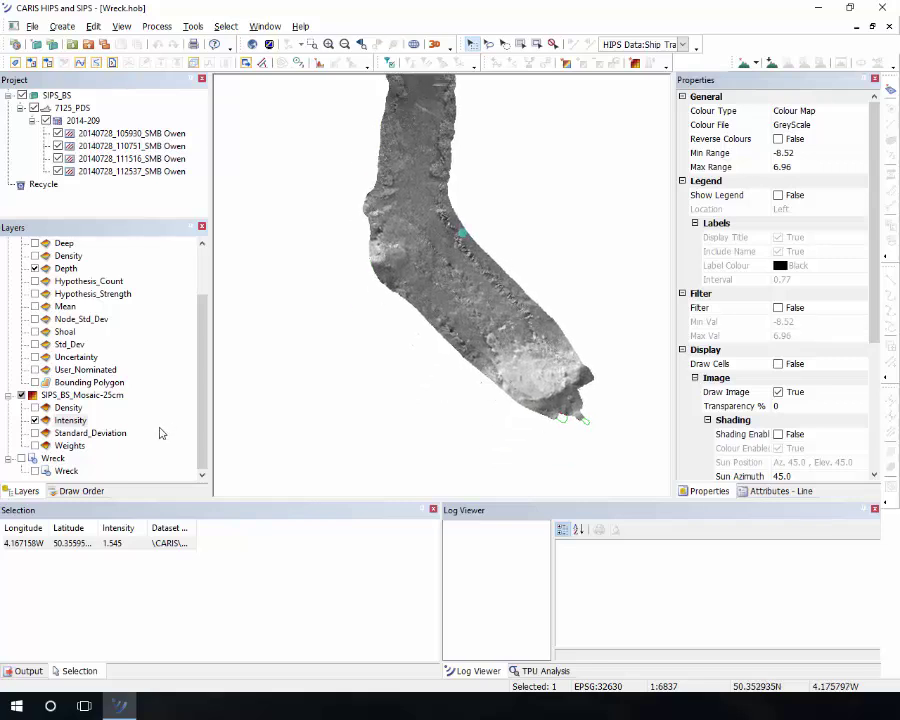
- Examine the bright elongated target in the middle of the mosaic and display the Wreck layer over it
{"action": "left_click", "coordinate": [35, 471]}
{"action": "left_click_drag", "start_coordinate": [451, 303], "coordinate": [458, 291]}
{"action": "scroll", "coordinate": [457, 290], "scroll_direction": "up", "scroll_amount": 2}
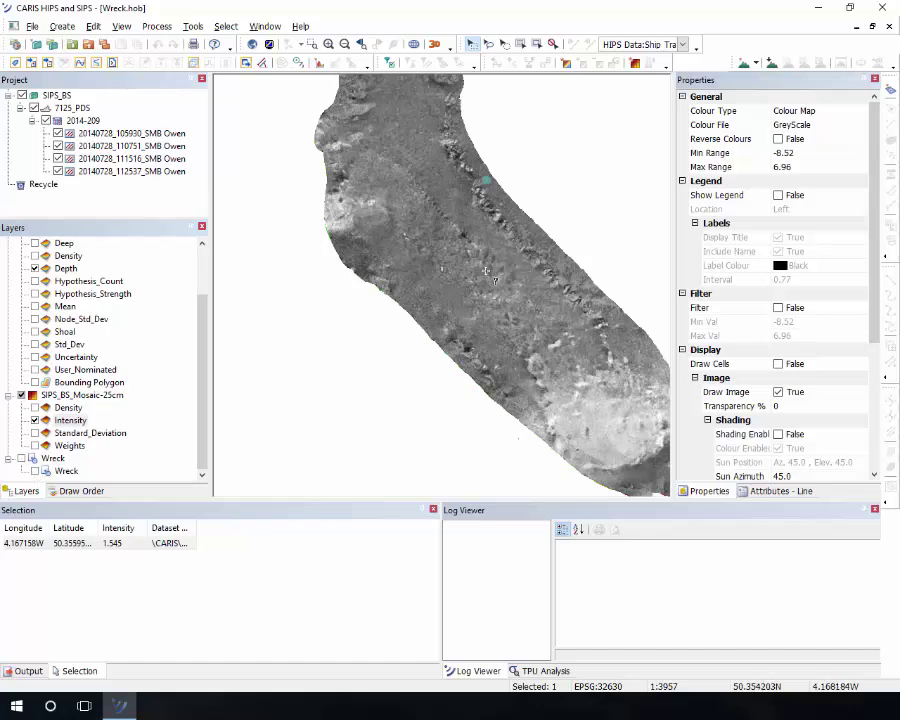
{"action": "scroll", "coordinate": [433, 271], "scroll_direction": "up", "scroll_amount": 5}
{"action": "scroll", "coordinate": [433, 271], "scroll_direction": "up", "scroll_amount": 1}
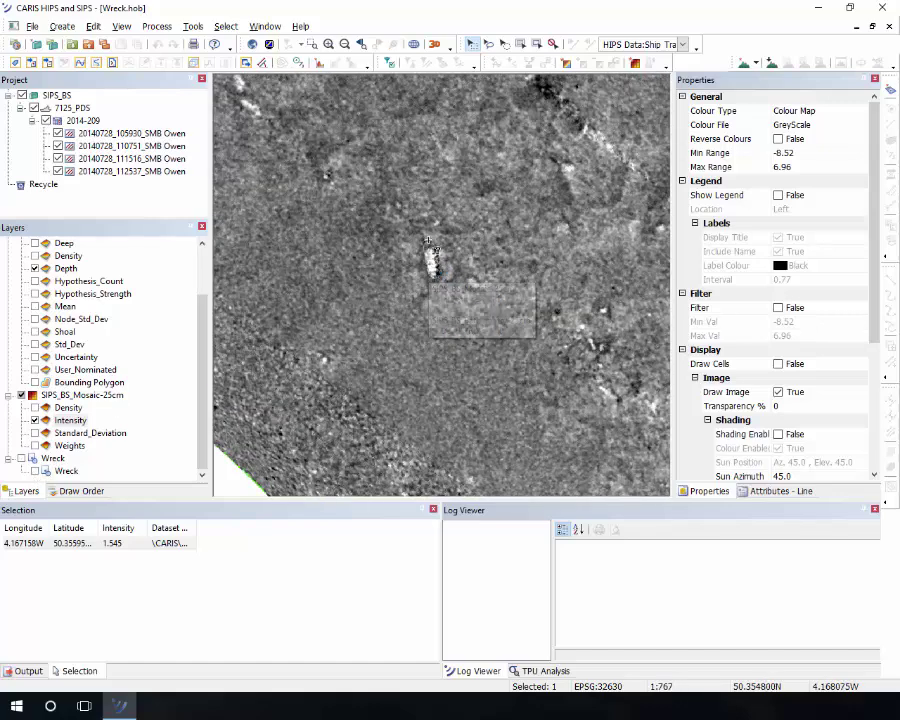
{"action": "left_click", "coordinate": [35, 470]}
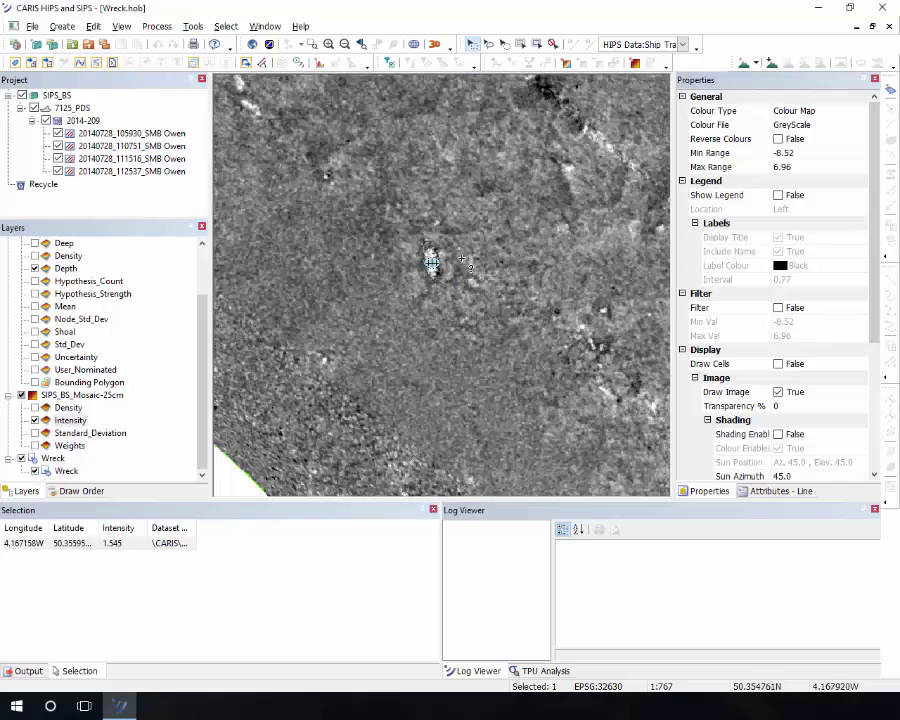
- Open the 3D view and display the Depth layer of SIPS_BS_Bathymetry-25cm in it
{"action": "scroll", "coordinate": [435, 260], "scroll_direction": "down", "scroll_amount": 7}
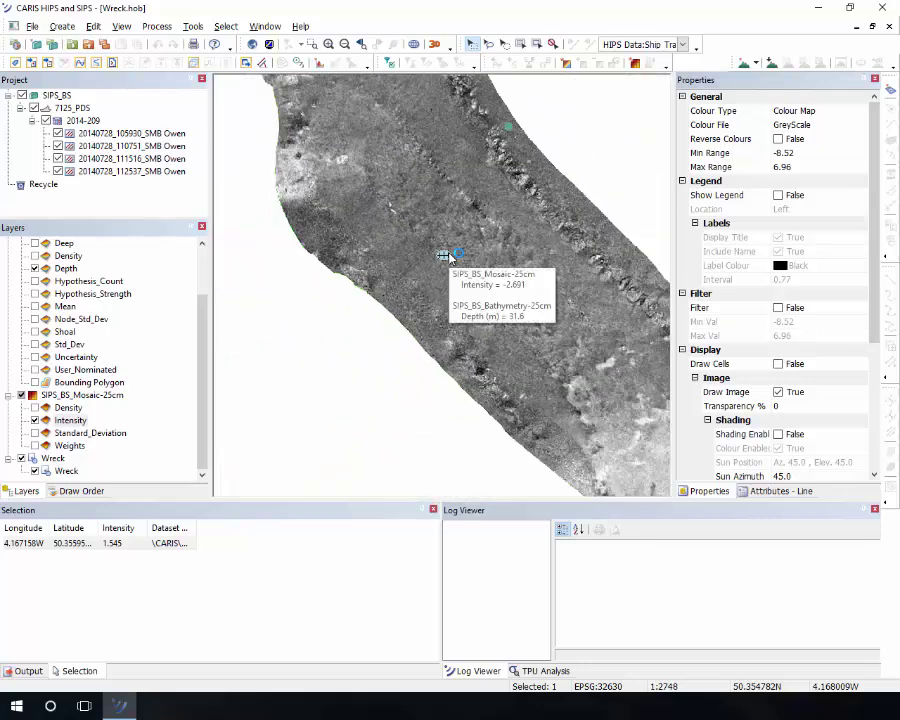
{"action": "scroll", "coordinate": [448, 256], "scroll_direction": "down", "scroll_amount": 4}
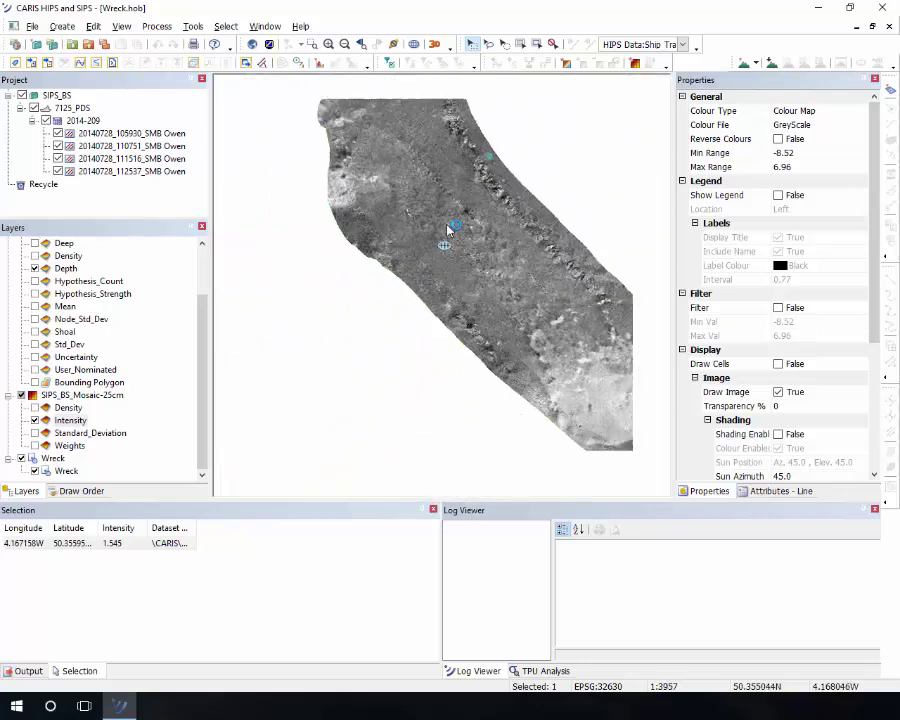
{"action": "left_click_drag", "start_coordinate": [448, 178], "coordinate": [416, 290]}
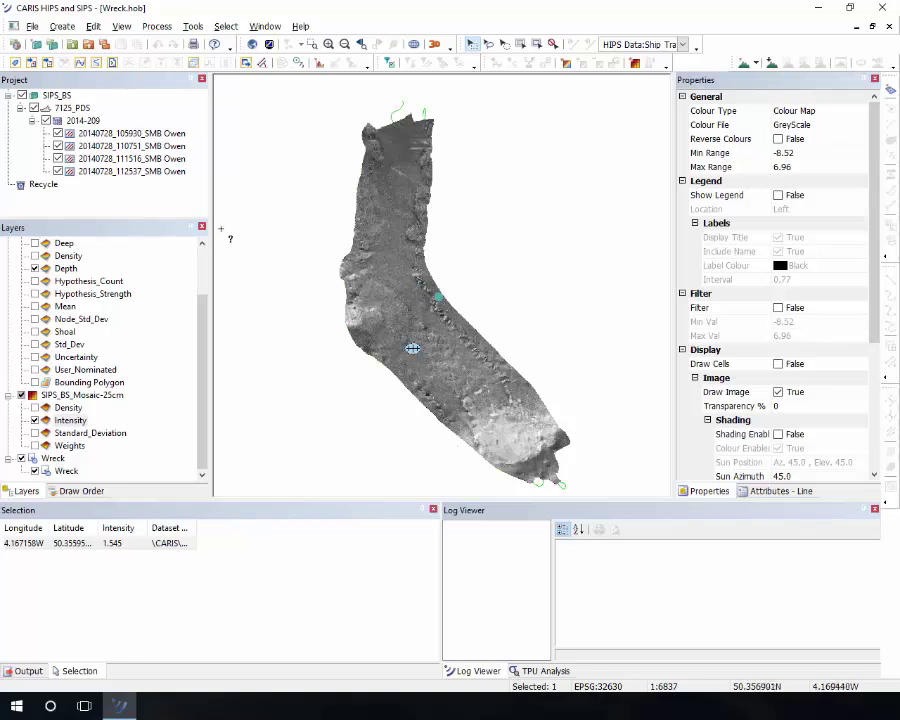
{"action": "left_click", "coordinate": [434, 44]}
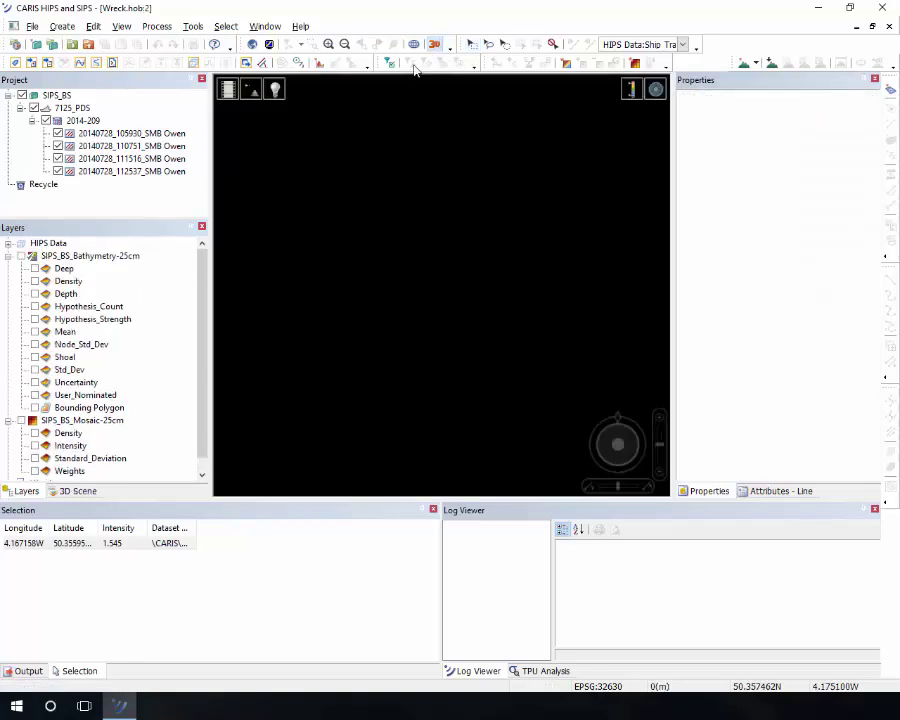
{"action": "left_click", "coordinate": [34, 294]}
- Drape the Intensity layer of SIPS_BS_Mosaic-25cm over the 3D Depth surface and set the vertical exaggeration to about 2.4
{"action": "right_click", "coordinate": [60, 296]}
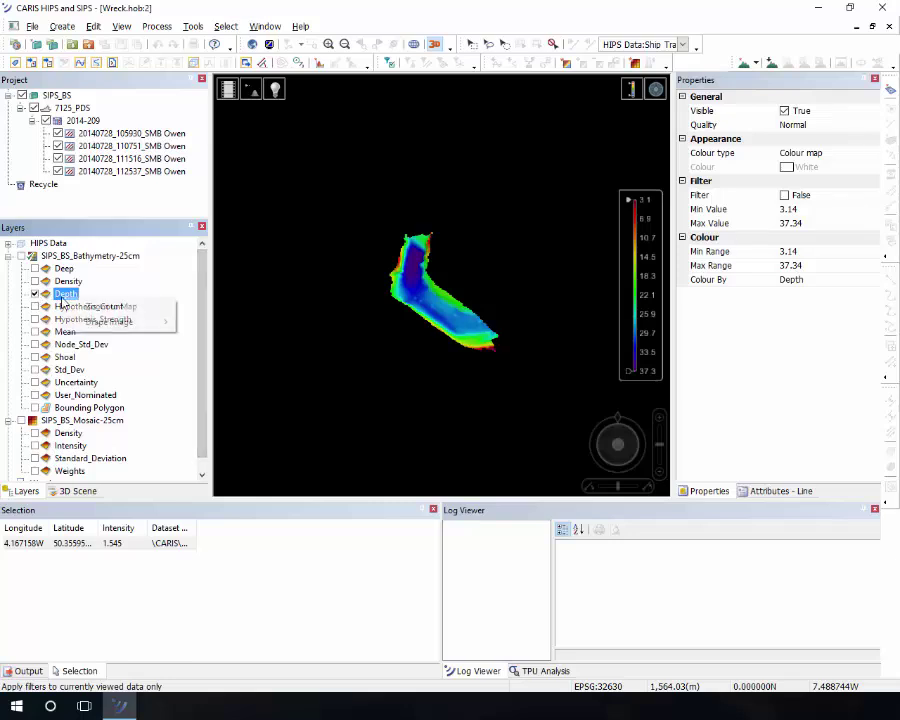
{"action": "mouse_move", "coordinate": [142, 321]}
{"action": "mouse_move", "coordinate": [270, 320]}
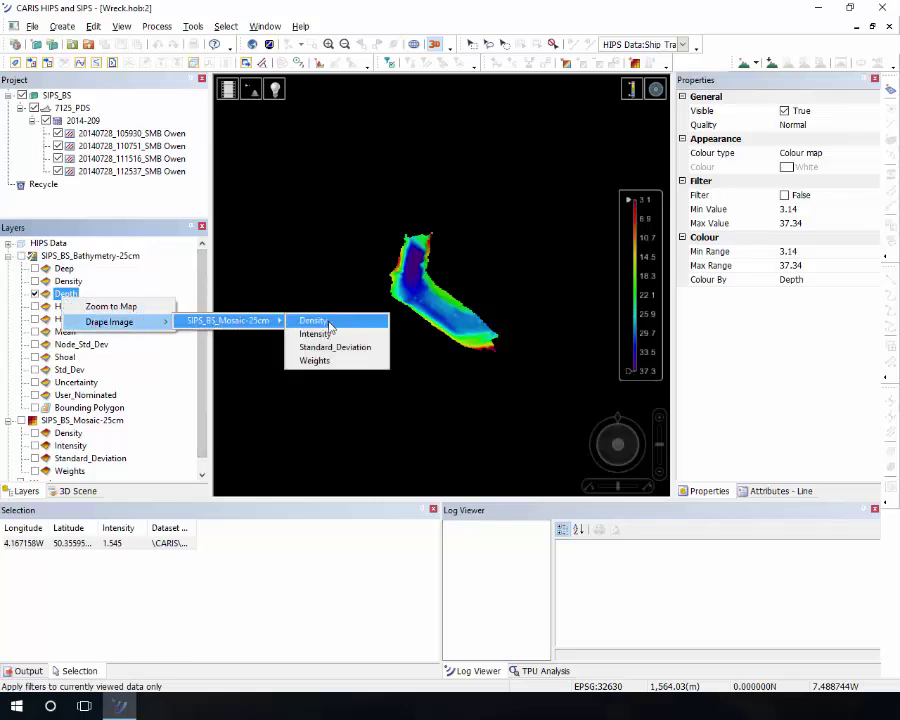
{"action": "left_click", "coordinate": [329, 322]}
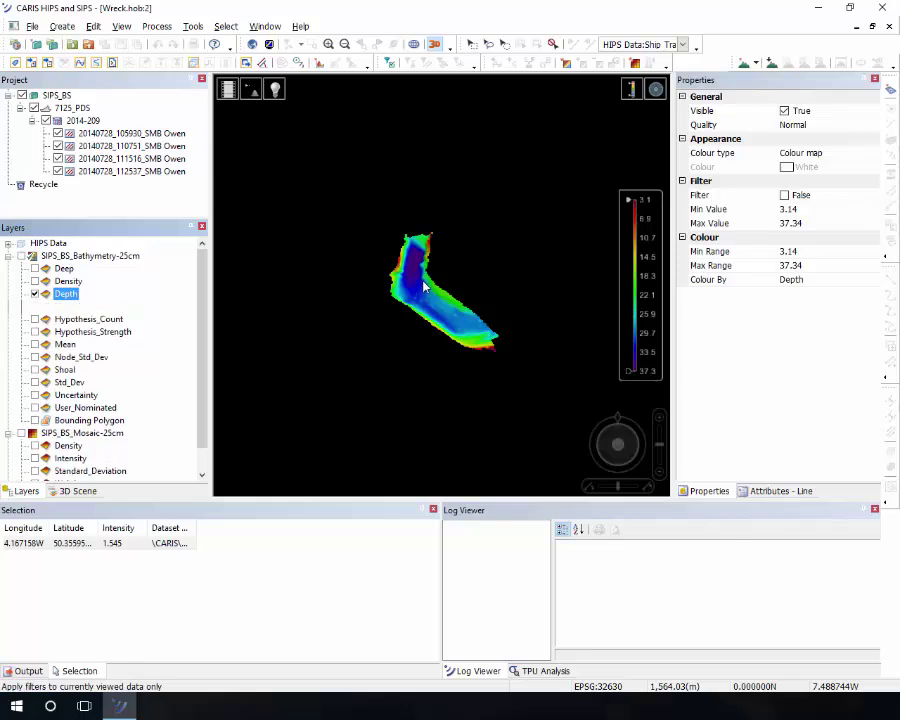
{"action": "left_click", "coordinate": [252, 90]}
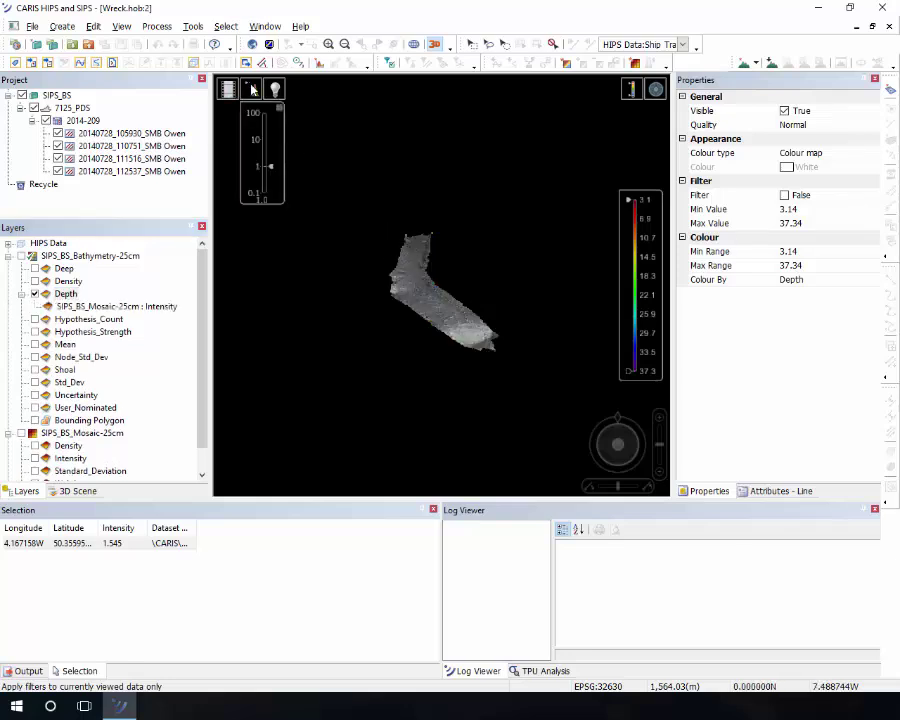
{"action": "left_click_drag", "start_coordinate": [274, 170], "coordinate": [272, 160]}
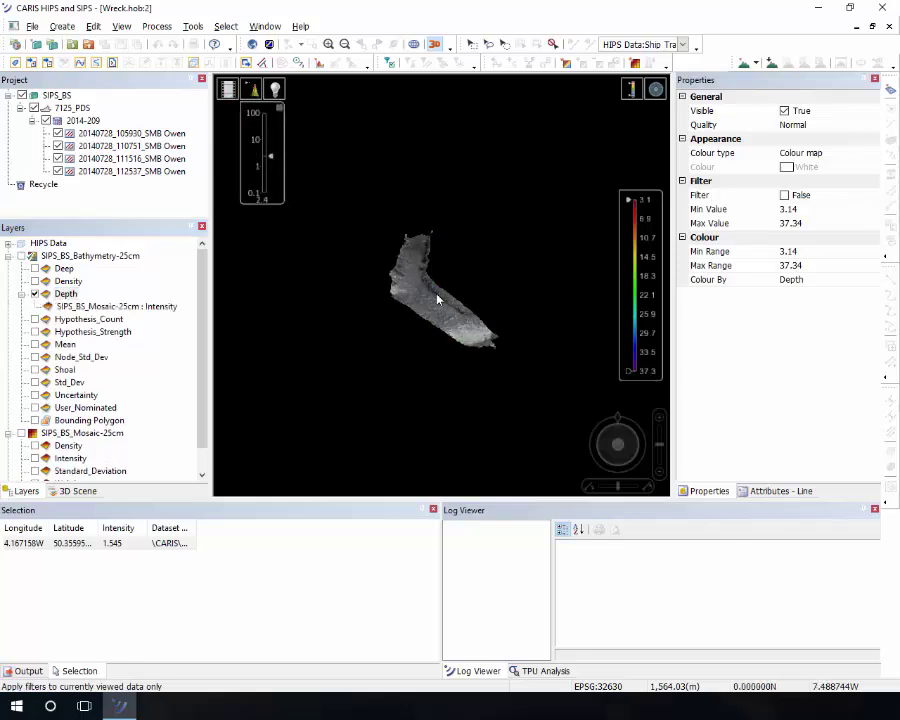
- Examine the draped backscatter in 3D around the wreck and along the channel slopes, and return to the 2D map
{"action": "left_click_drag", "start_coordinate": [437, 298], "coordinate": [424, 273]}
{"action": "scroll", "coordinate": [414, 273], "scroll_direction": "up", "scroll_amount": 5}
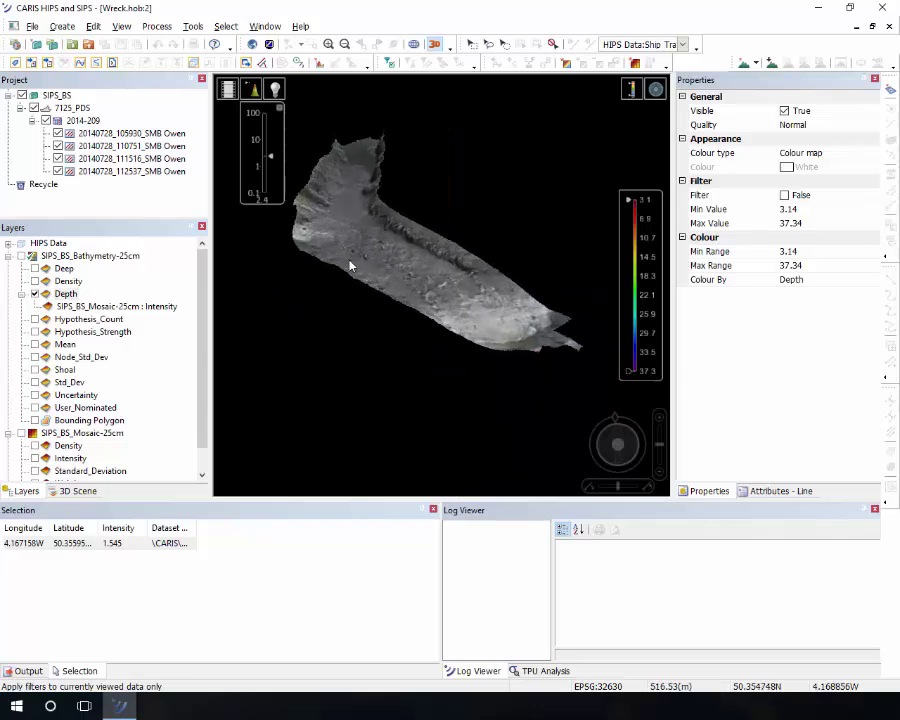
{"action": "scroll", "coordinate": [340, 253], "scroll_direction": "up", "scroll_amount": 5}
{"action": "left_click_drag", "start_coordinate": [331, 241], "coordinate": [415, 300]}
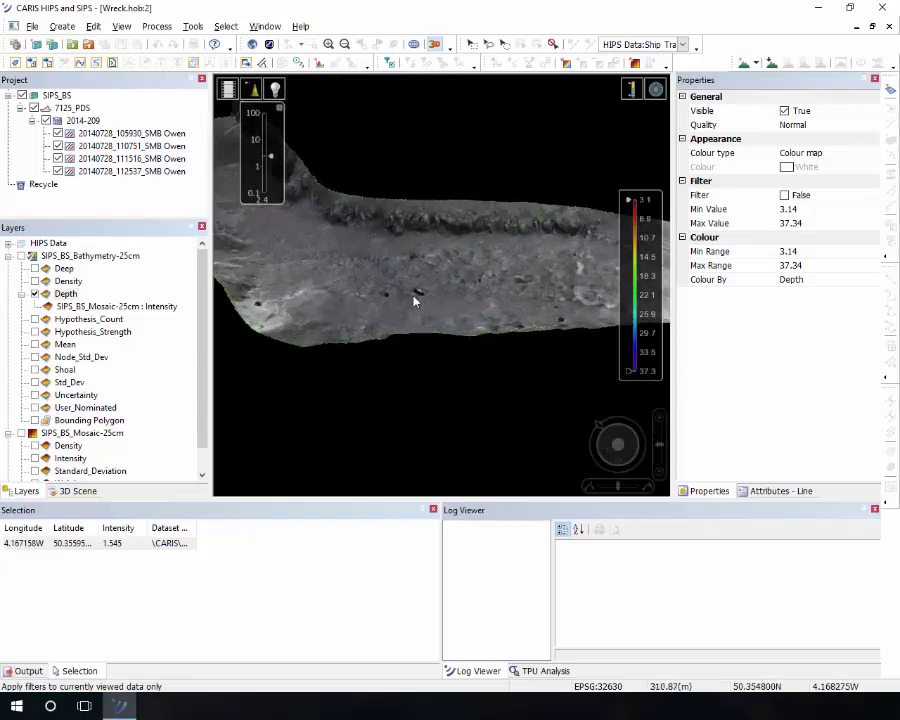
{"action": "scroll", "coordinate": [413, 297], "scroll_direction": "up", "scroll_amount": 3}
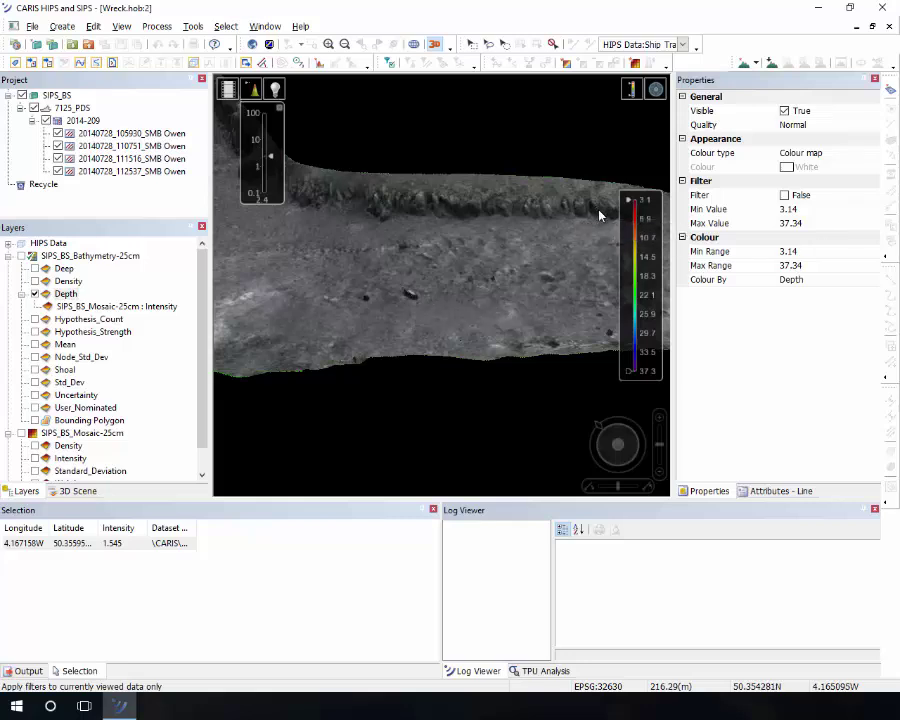
{"action": "mouse_move", "coordinate": [518, 217]}
{"action": "left_click_drag", "start_coordinate": [573, 268], "coordinate": [420, 176]}
{"action": "scroll", "coordinate": [420, 176], "scroll_direction": "down", "scroll_amount": 10}
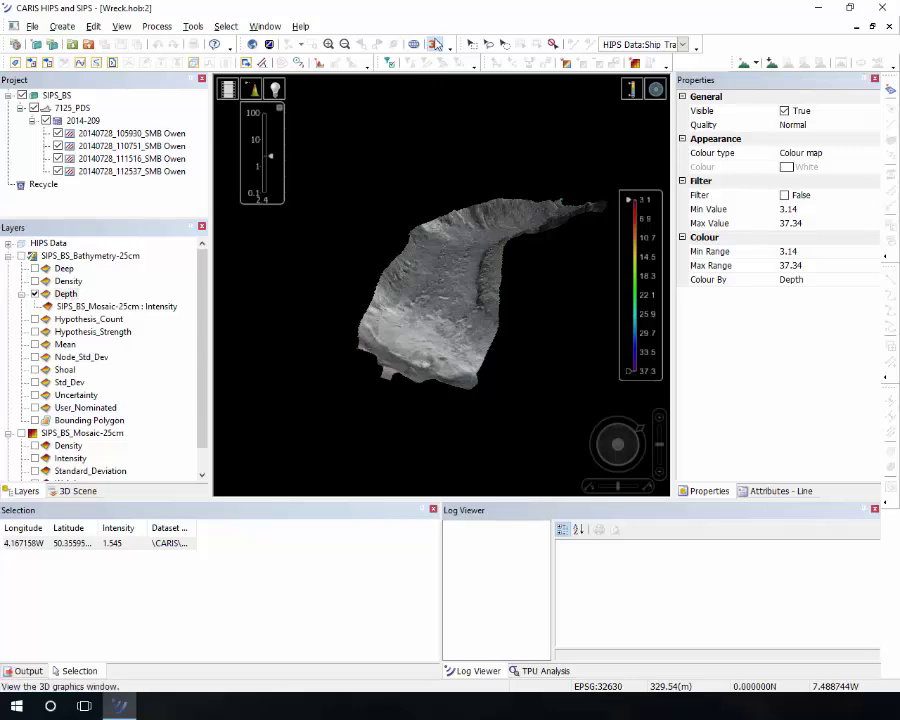
{"action": "left_click", "coordinate": [430, 44]}
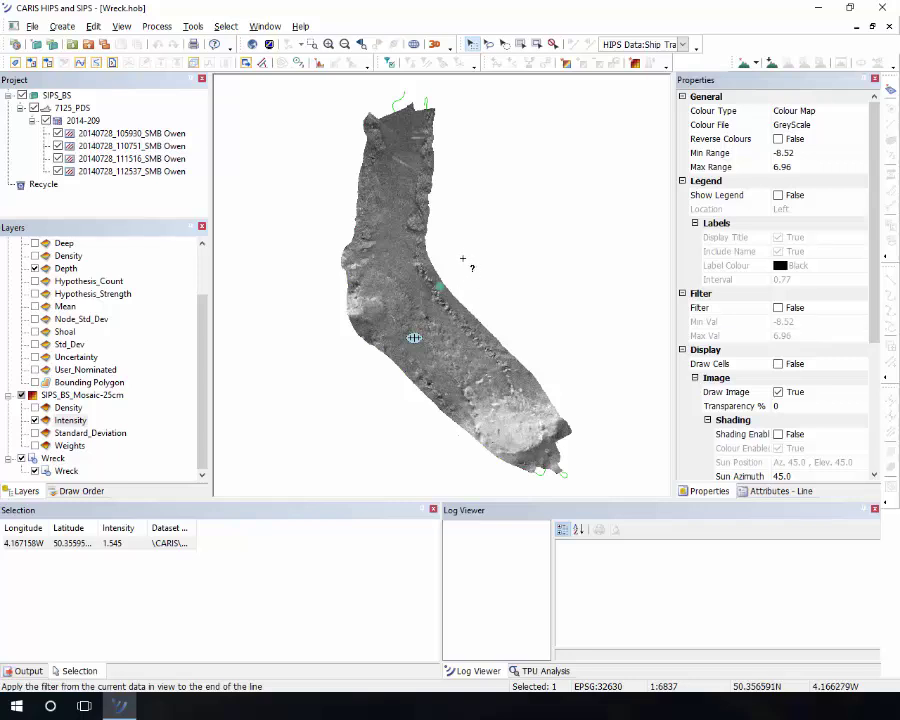
- Close all open data and open the session webinar-2.wrk
{"action": "left_click", "coordinate": [106, 47]}
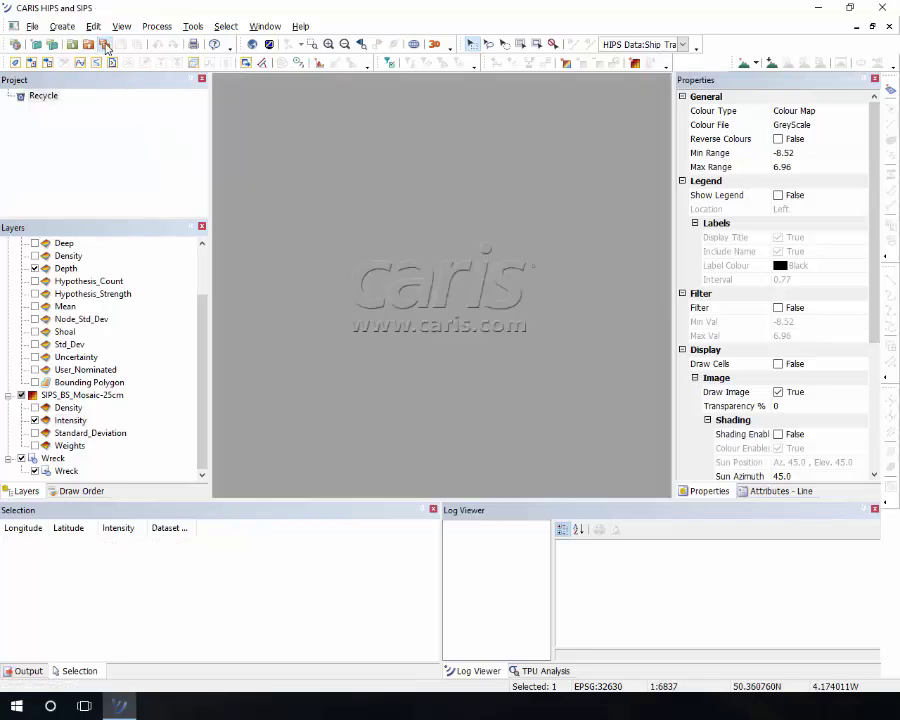
{"action": "left_click", "coordinate": [17, 27]}
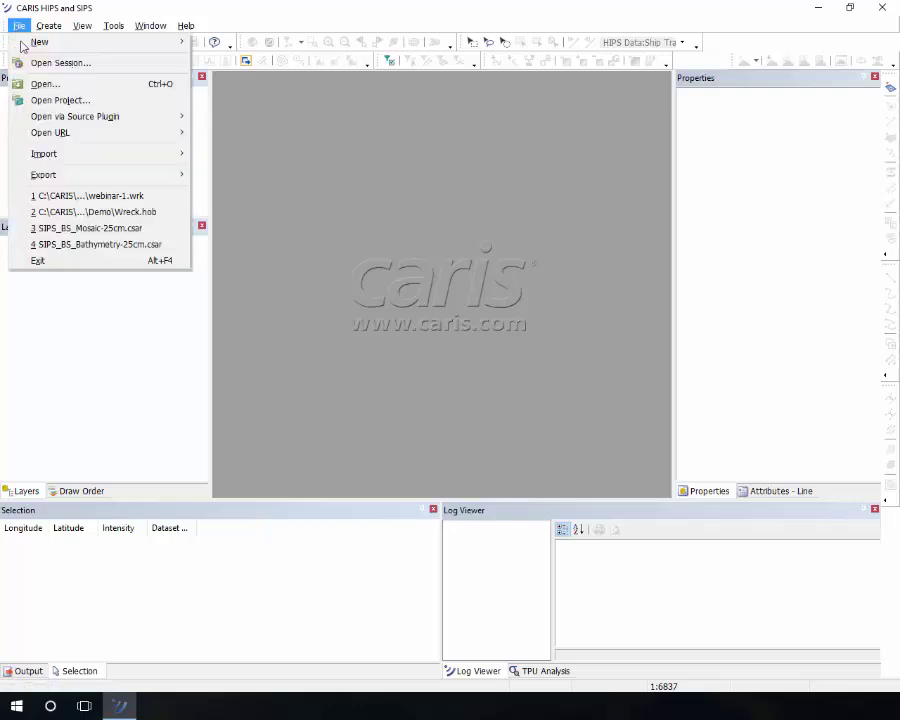
{"action": "left_click", "coordinate": [42, 66]}
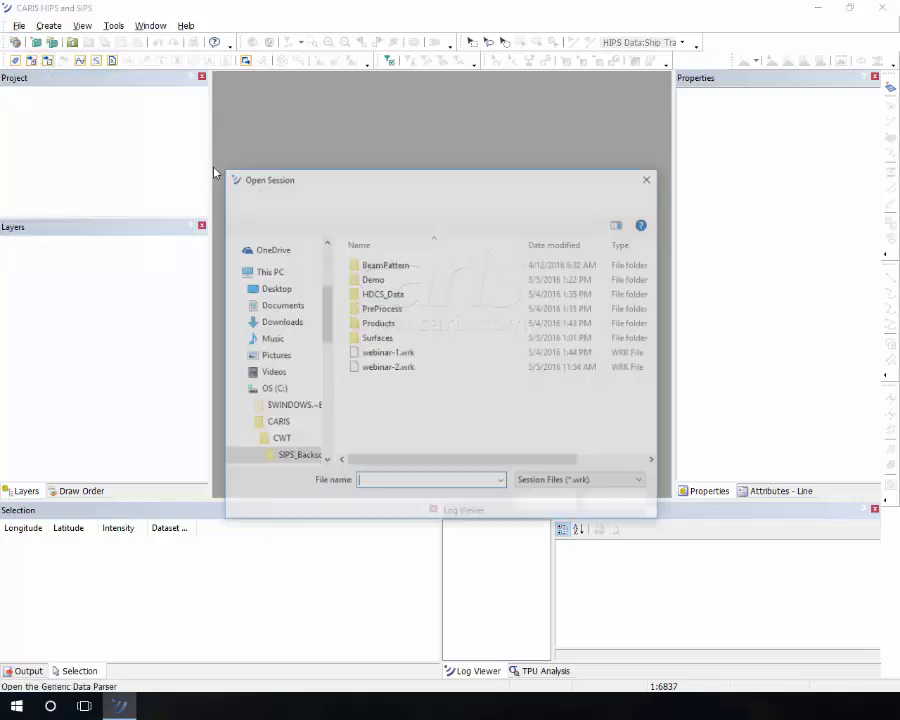
{"action": "left_click", "coordinate": [390, 367]}
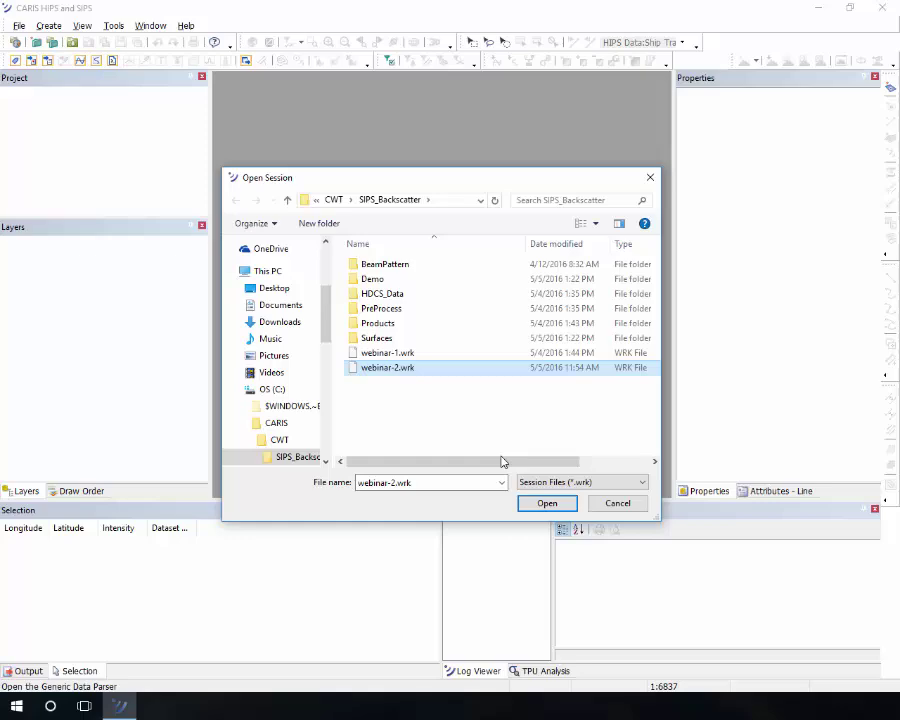
{"action": "left_click", "coordinate": [547, 504]}
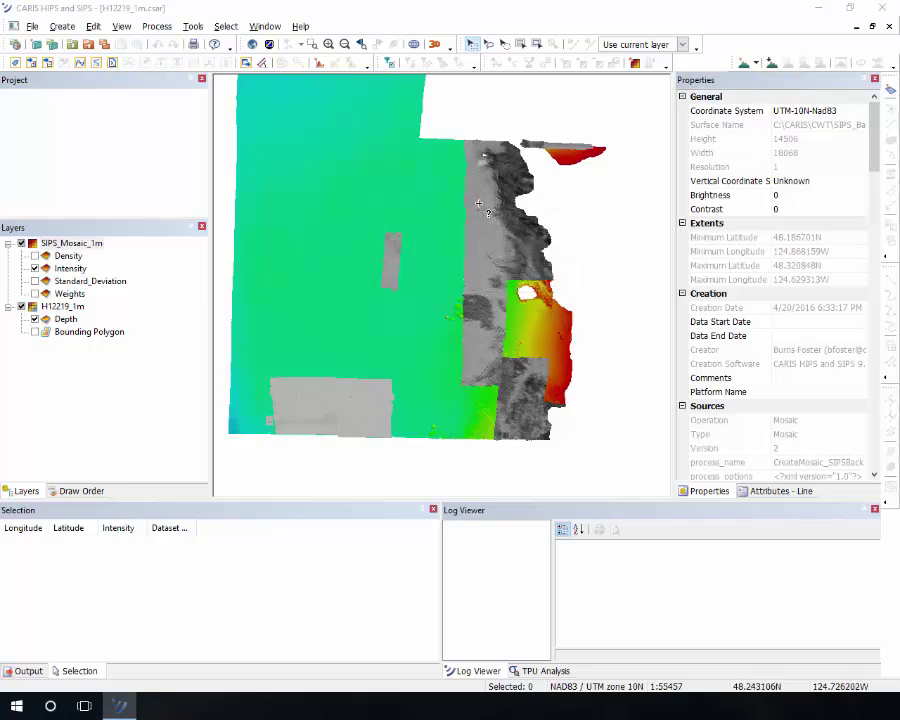
- Examine the Intensity layer of SIPS_Mosaic_1m along the survey's eastern strip, including the dark elongated ridges and patches near its middle
{"action": "mouse_move", "coordinate": [480, 205]}
{"action": "scroll", "coordinate": [500, 230], "scroll_direction": "up", "scroll_amount": 3}
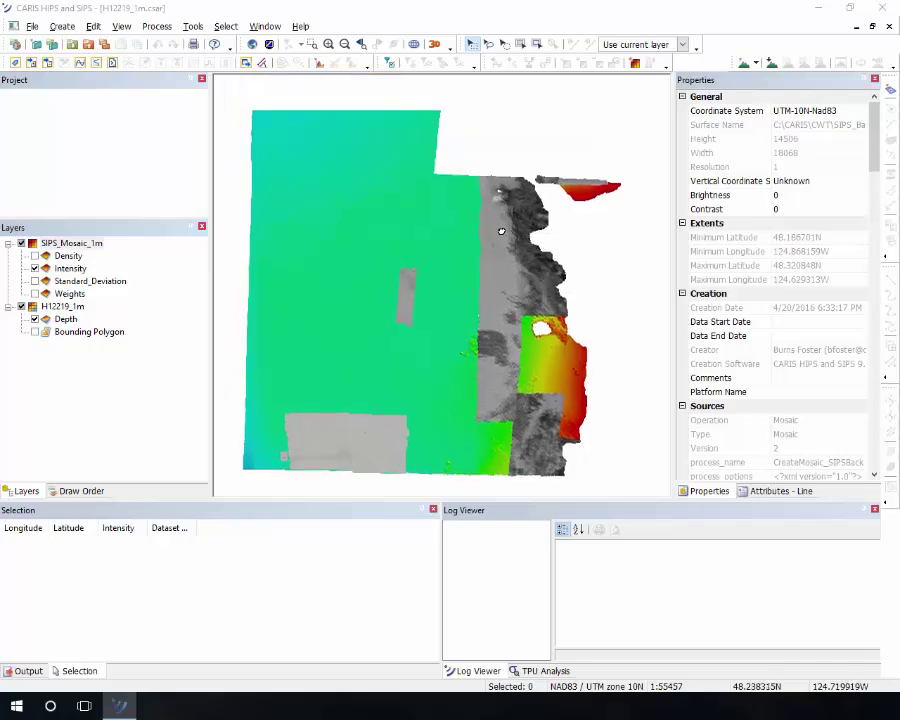
{"action": "scroll", "coordinate": [503, 235], "scroll_direction": "up", "scroll_amount": 2}
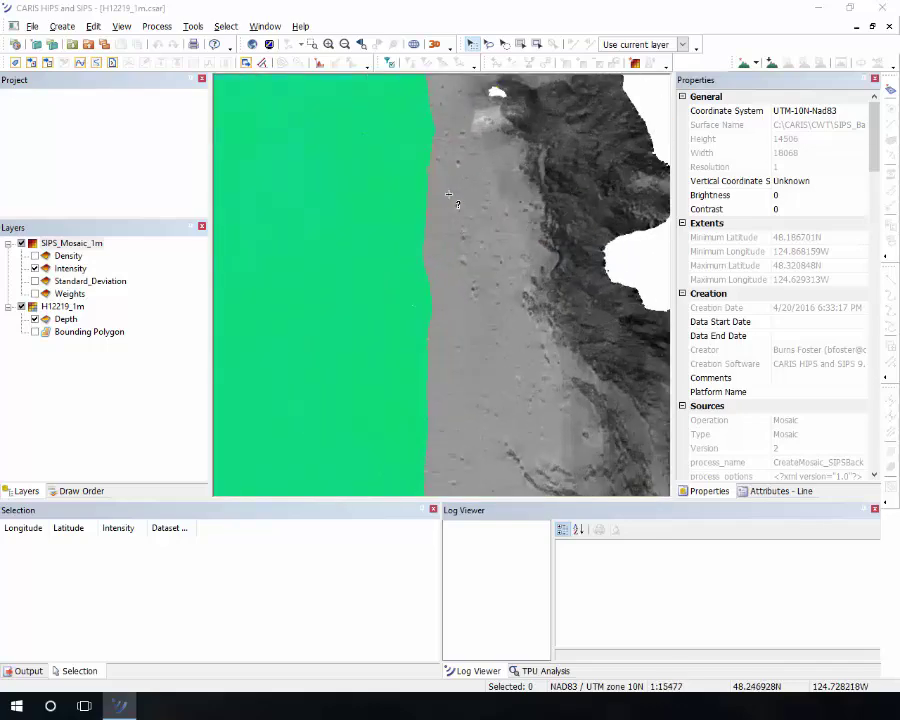
{"action": "mouse_move", "coordinate": [485, 232]}
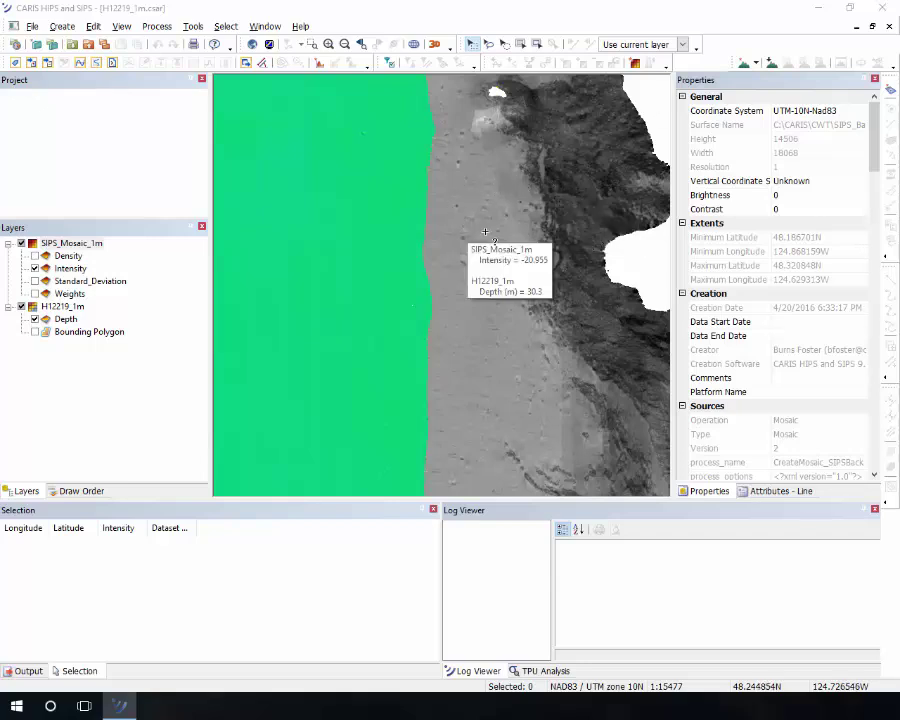
{"action": "left_click_drag", "start_coordinate": [548, 370], "coordinate": [538, 305]}
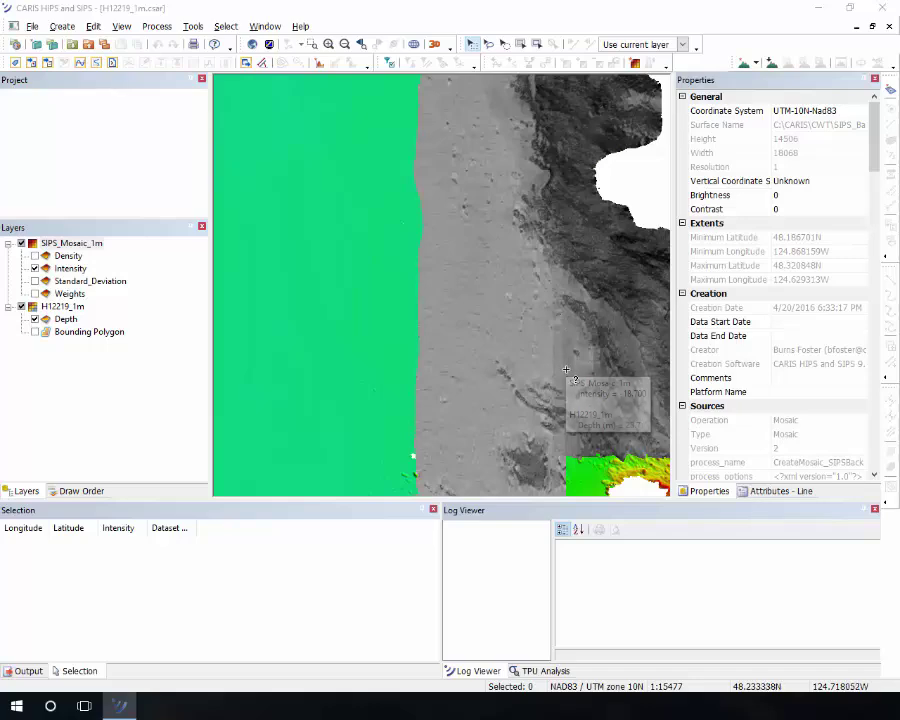
{"action": "left_click_drag", "start_coordinate": [550, 350], "coordinate": [520, 174]}
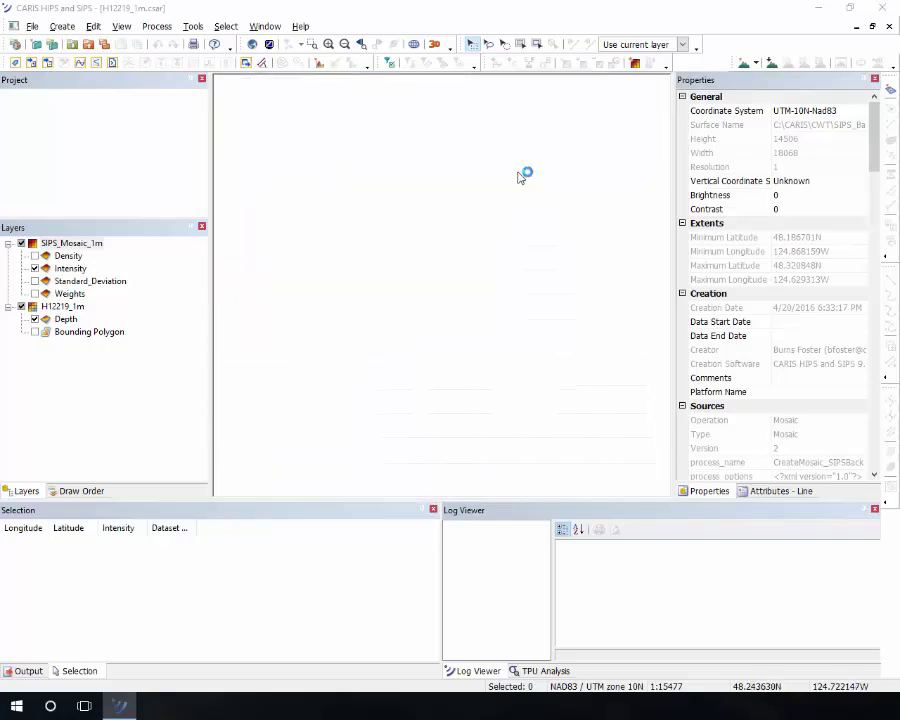
{"action": "scroll", "coordinate": [493, 238], "scroll_direction": "up", "scroll_amount": 5}
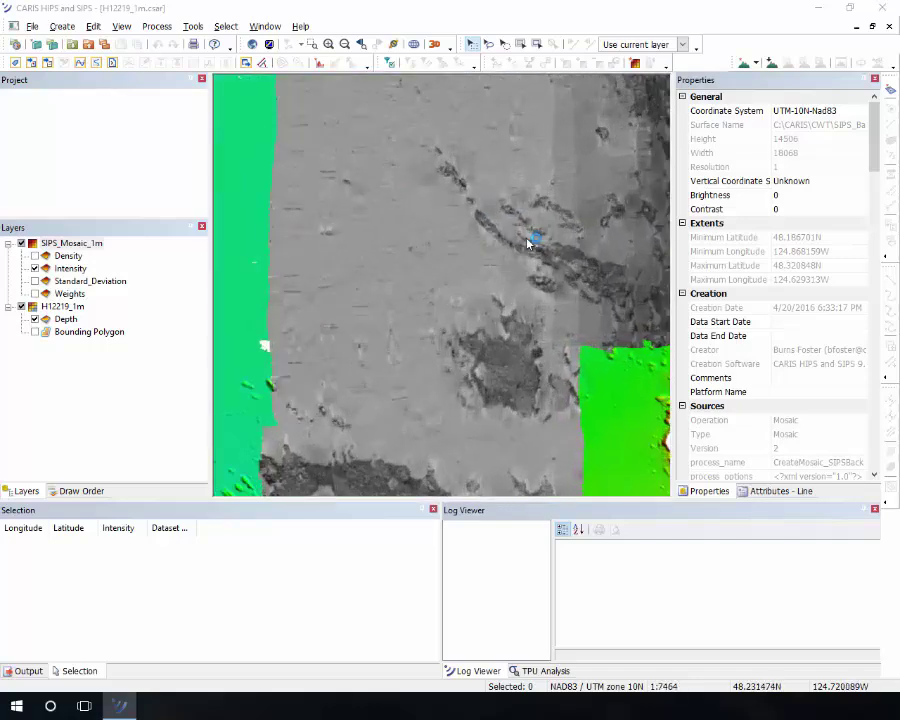
{"action": "scroll", "coordinate": [522, 252], "scroll_direction": "up", "scroll_amount": 2}
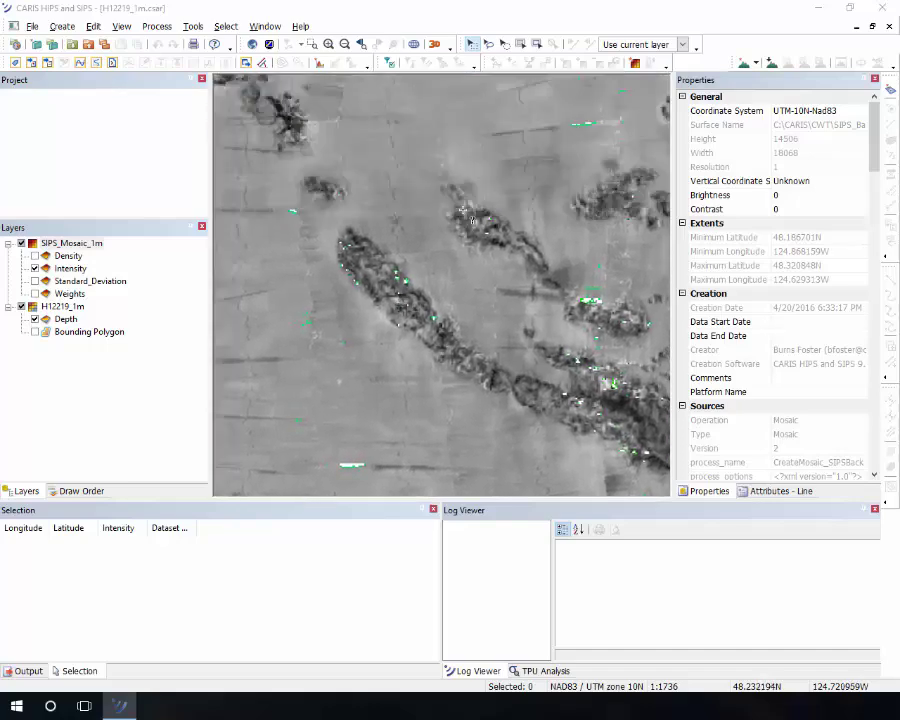
{"action": "scroll", "coordinate": [519, 245], "scroll_direction": "down", "scroll_amount": 3}
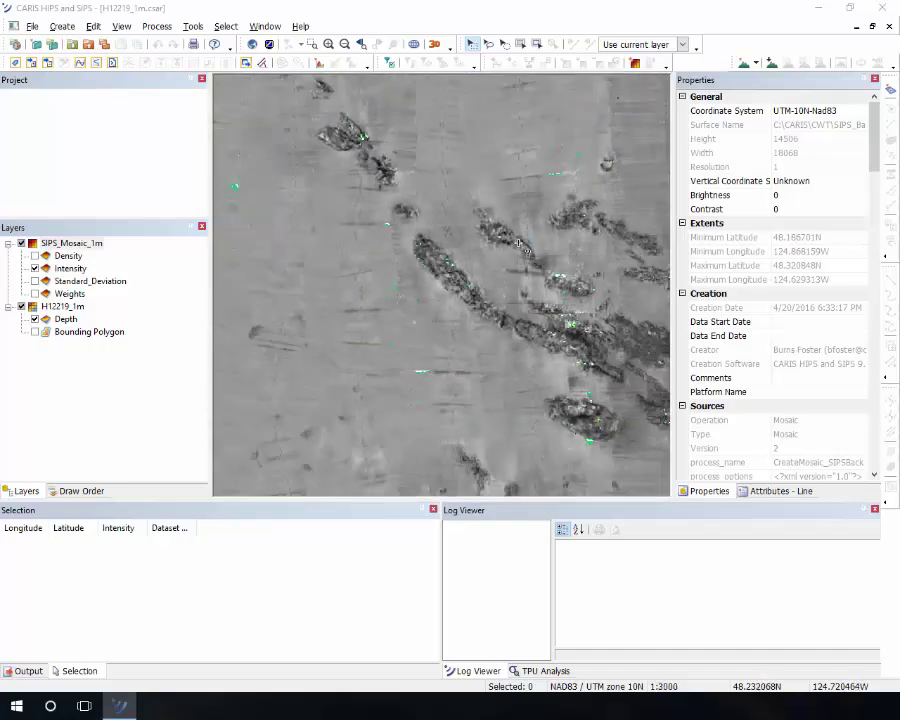
{"action": "scroll", "coordinate": [468, 201], "scroll_direction": "up", "scroll_amount": 2}
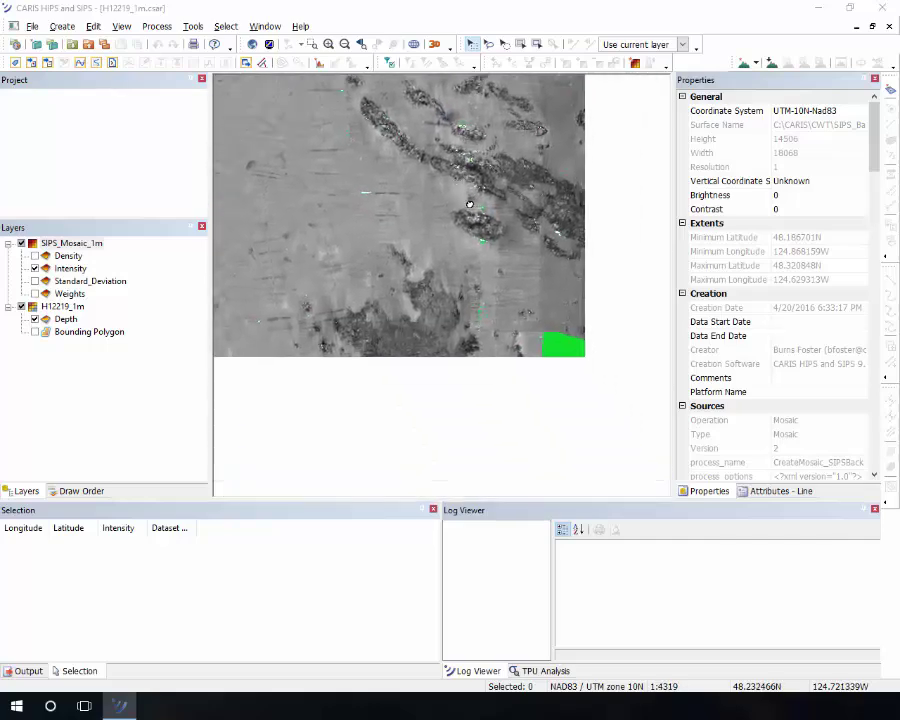
{"action": "scroll", "coordinate": [402, 217], "scroll_direction": "down", "scroll_amount": 3}
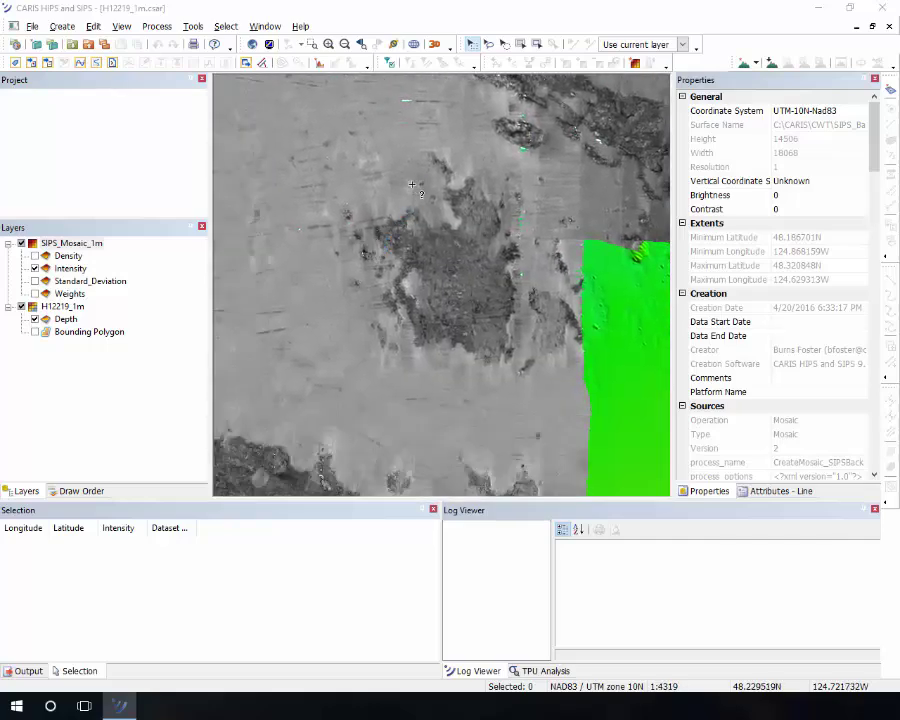
- Compare the coverage of SIPS_Mosaic_1m with the H12219_1m depth surface across the whole survey and query depths in its western part
{"action": "scroll", "coordinate": [397, 190], "scroll_direction": "down", "scroll_amount": 2}
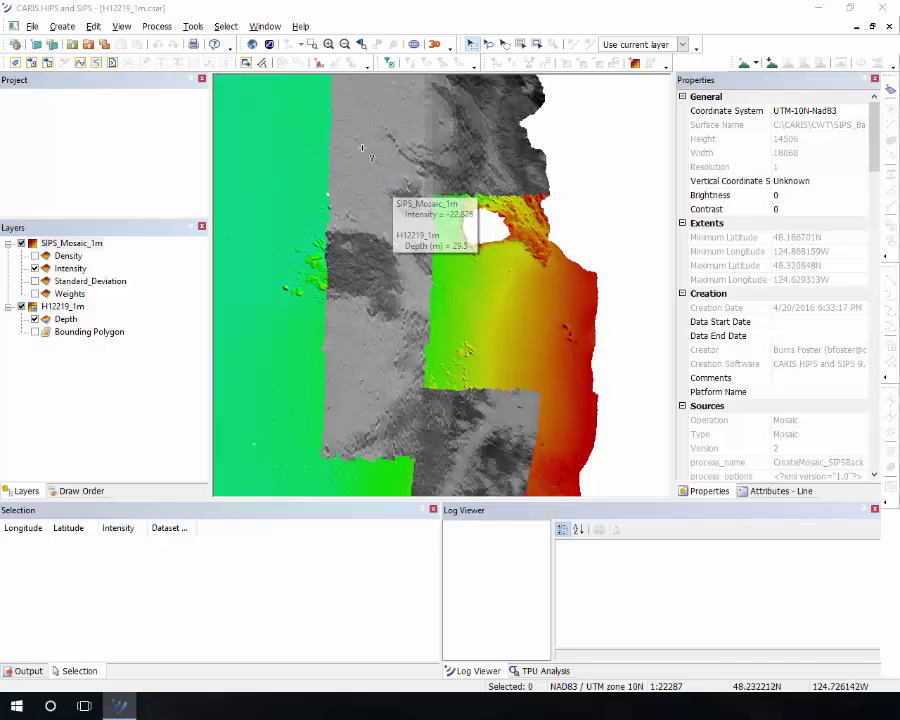
{"action": "scroll", "coordinate": [435, 180], "scroll_direction": "down", "scroll_amount": 2}
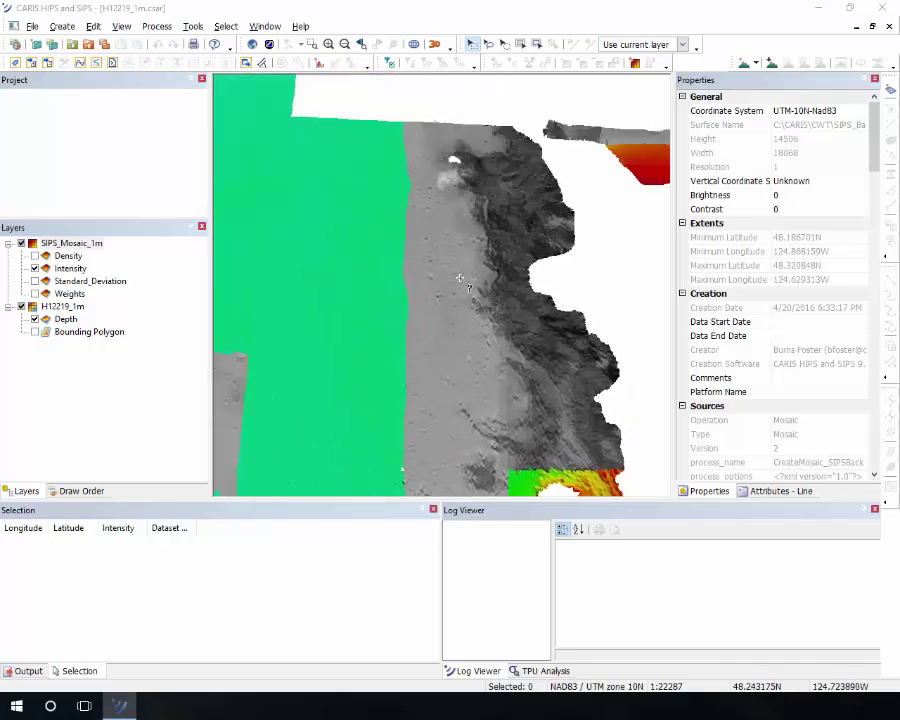
{"action": "scroll", "coordinate": [448, 260], "scroll_direction": "down", "scroll_amount": 2}
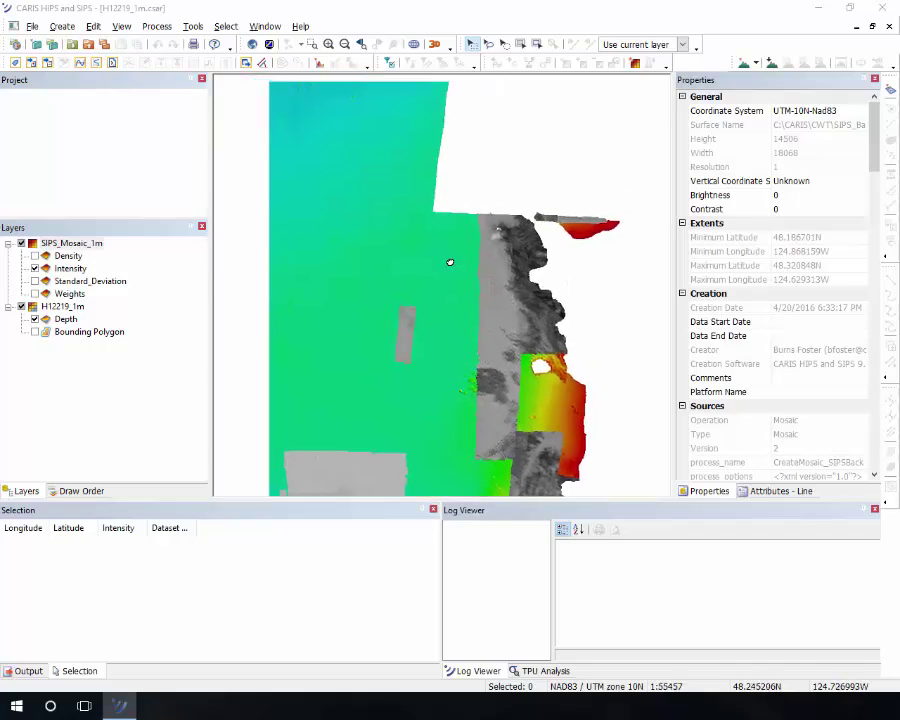
{"action": "left_click_drag", "start_coordinate": [460, 195], "coordinate": [445, 214]}
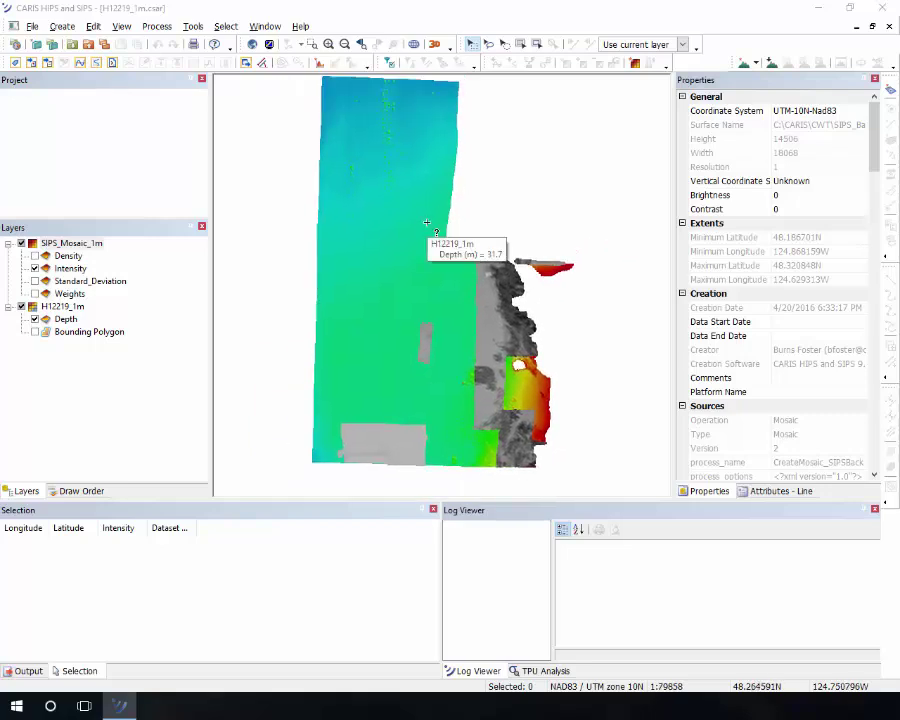
{"action": "mouse_move", "coordinate": [330, 215]}
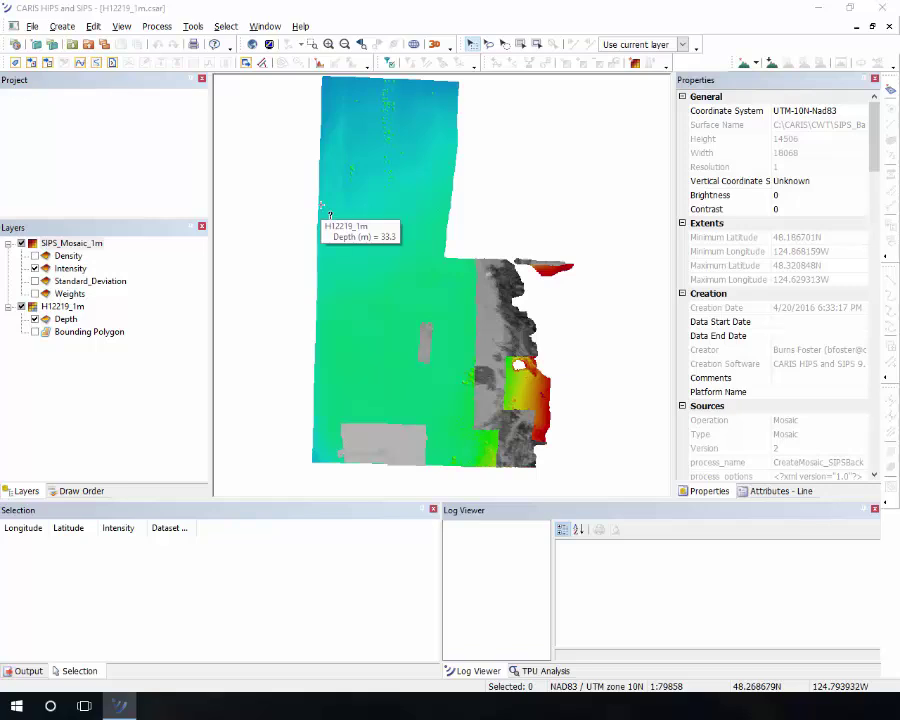